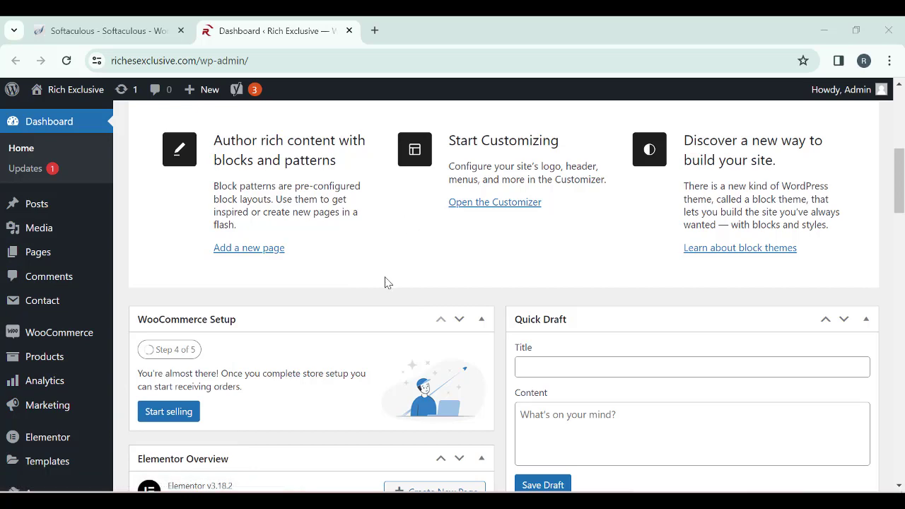
Step: Open the All Products list in a new browser tab and switch to it
{"action": "scroll", "coordinate": [385, 282], "scroll_direction": "up", "scroll_amount": 5}
{"action": "scroll", "coordinate": [372, 317], "scroll_direction": "down", "scroll_amount": 3}
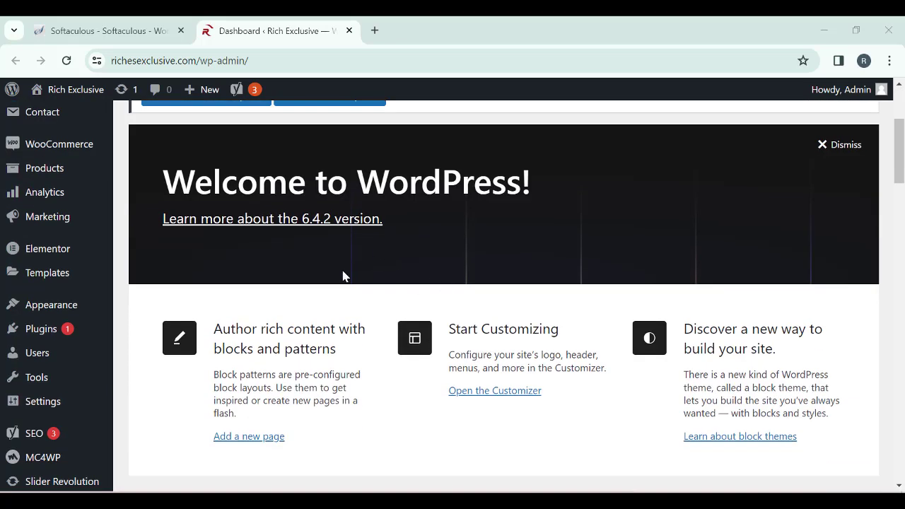
{"action": "mouse_move", "coordinate": [79, 218]}
{"action": "scroll", "coordinate": [83, 303], "scroll_direction": "up", "scroll_amount": 3}
{"action": "mouse_move", "coordinate": [53, 348]}
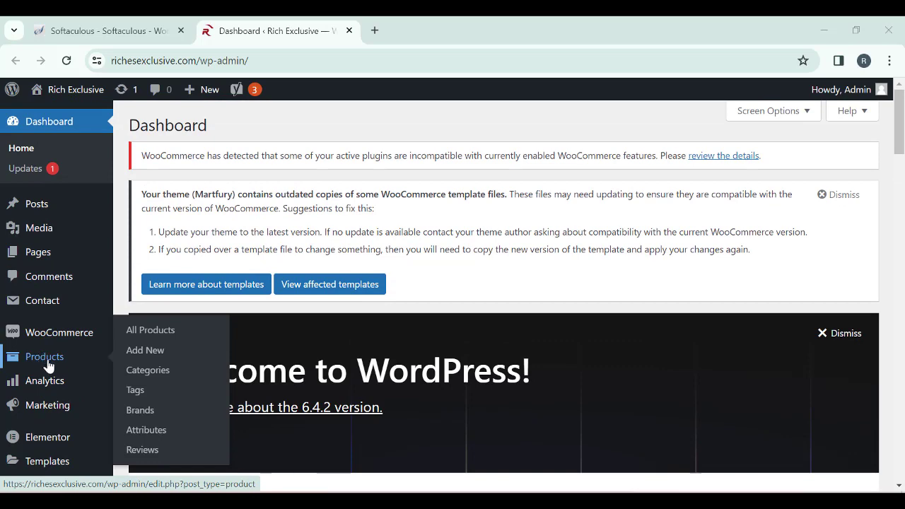
{"action": "scroll", "coordinate": [147, 410], "scroll_direction": "down", "scroll_amount": 1}
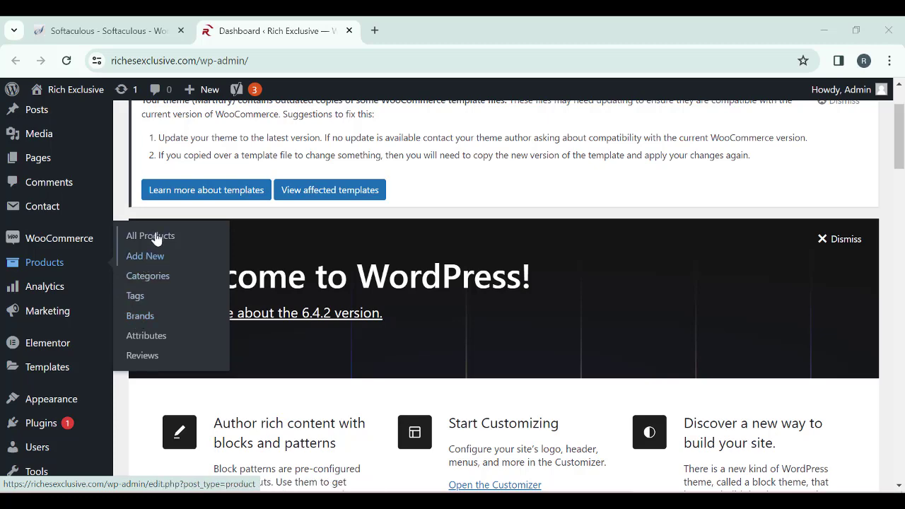
{"action": "right_click", "coordinate": [142, 262]}
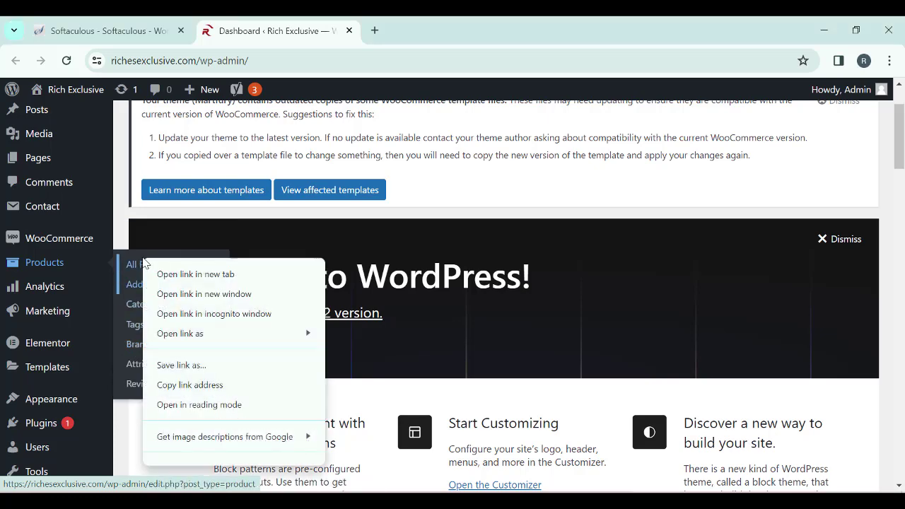
{"action": "left_click", "coordinate": [174, 277]}
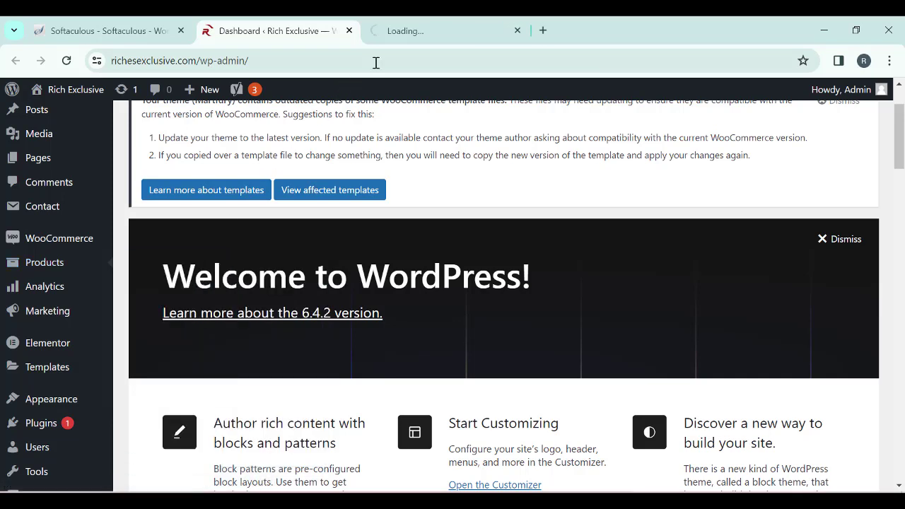
{"action": "left_click", "coordinate": [412, 30]}
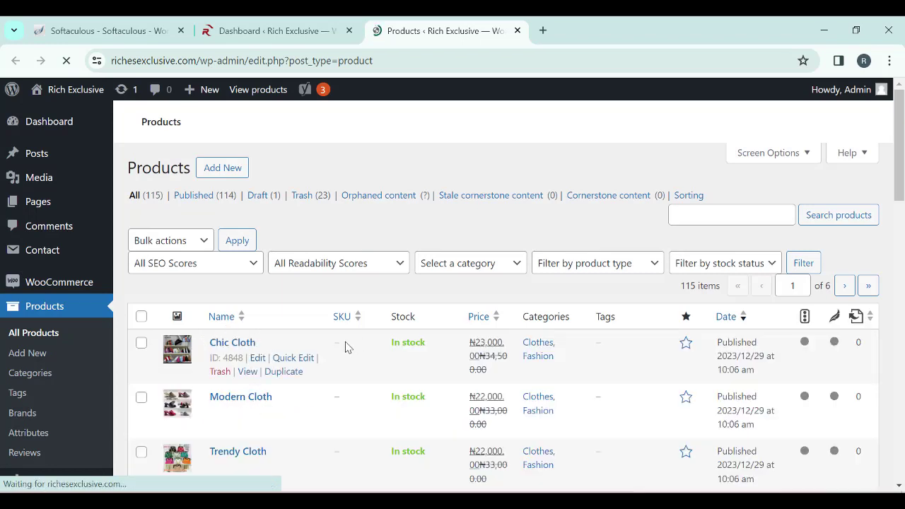
Step: Start adding a new product from the products list
{"action": "left_click", "coordinate": [222, 169]}
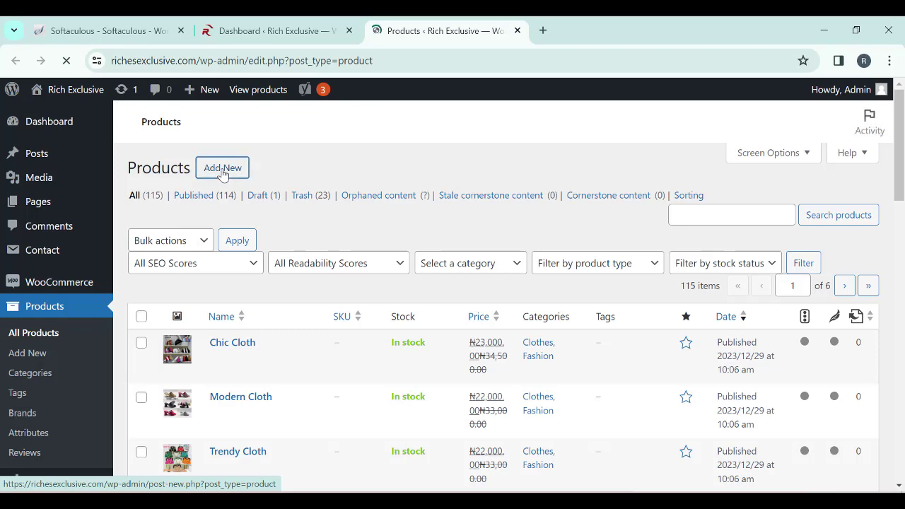
{"action": "scroll", "coordinate": [254, 290], "scroll_direction": "down", "scroll_amount": 3}
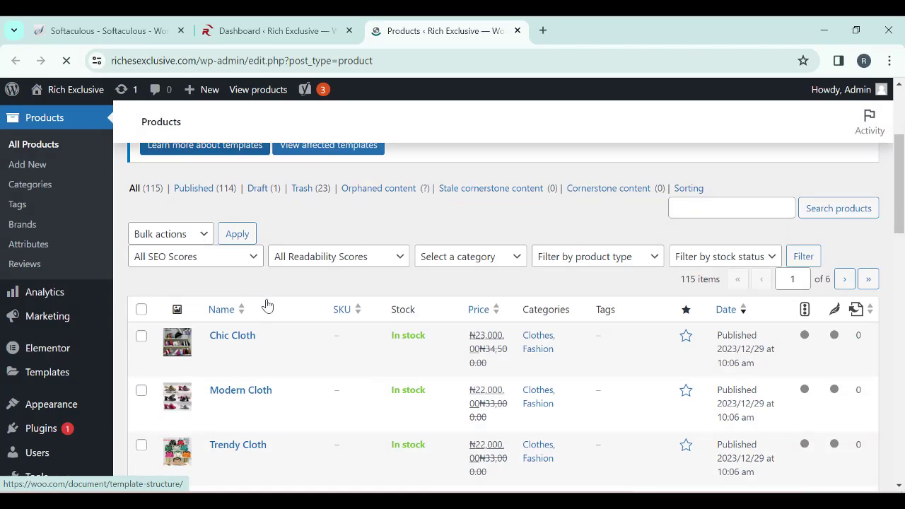
{"action": "scroll", "coordinate": [255, 289], "scroll_direction": "up", "scroll_amount": 3}
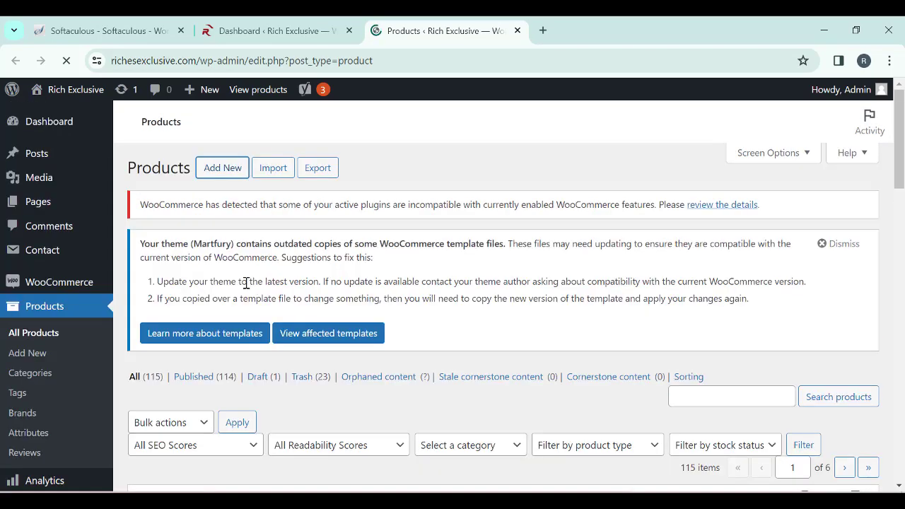
{"action": "left_click", "coordinate": [219, 173]}
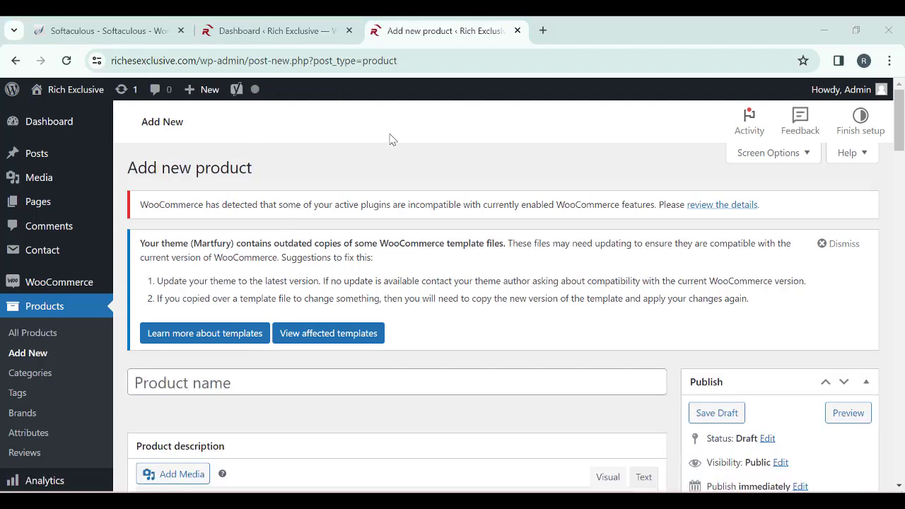
Step: Name the new product "Men Shoes"
{"action": "left_click", "coordinate": [208, 380]}
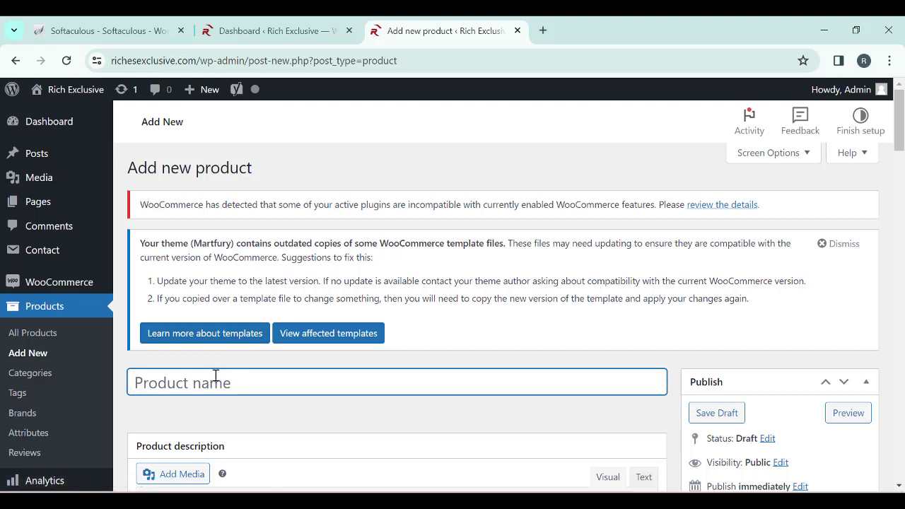
{"action": "type", "text": "Men "}
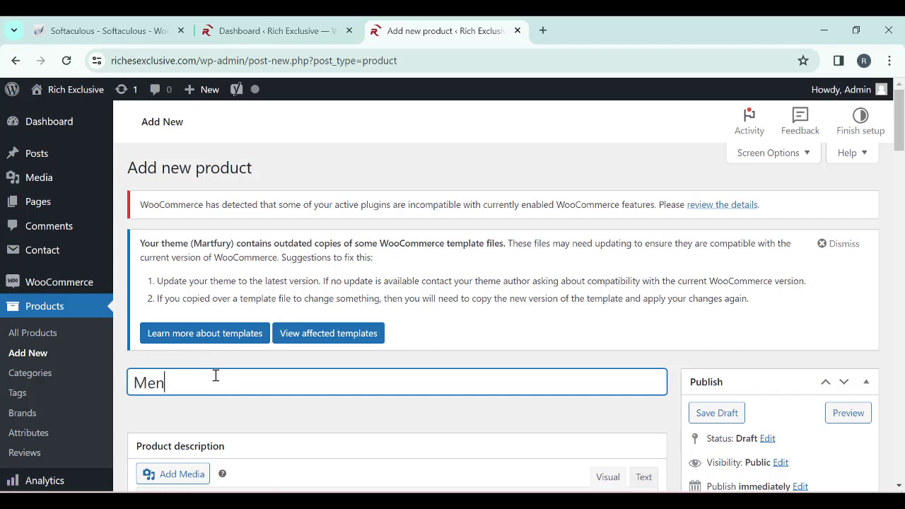
{"action": "type", "text": "Shoes"}
Step: Assign the product to the shoes subcategory under Men Category
{"action": "scroll", "coordinate": [349, 379], "scroll_direction": "down", "scroll_amount": 3}
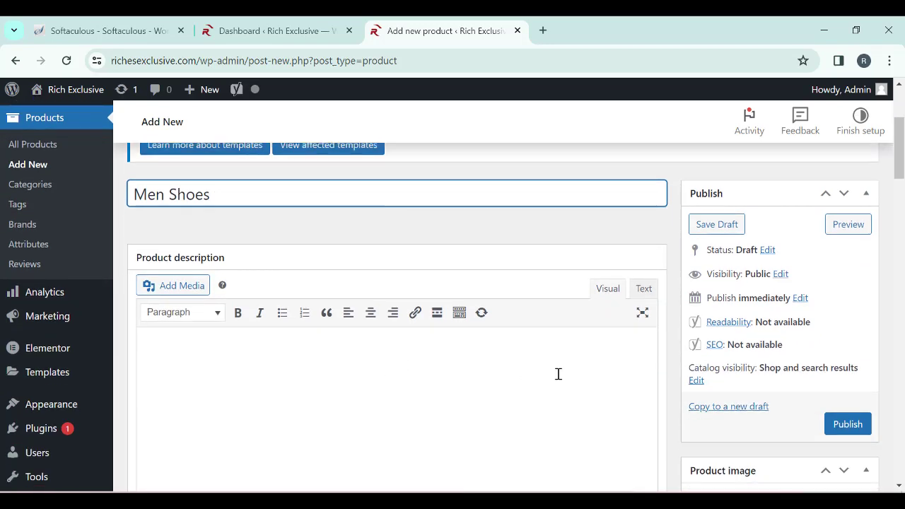
{"action": "scroll", "coordinate": [356, 379], "scroll_direction": "down", "scroll_amount": 6}
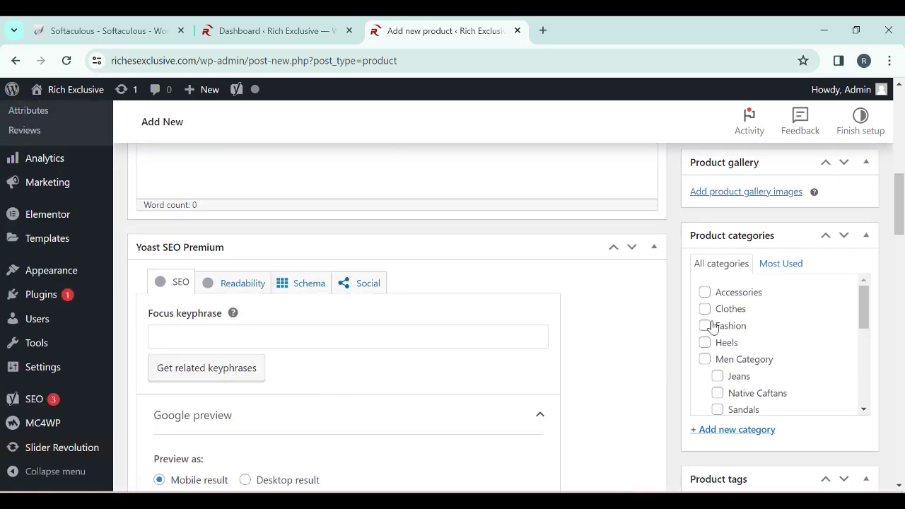
{"action": "scroll", "coordinate": [735, 302], "scroll_direction": "down", "scroll_amount": 4}
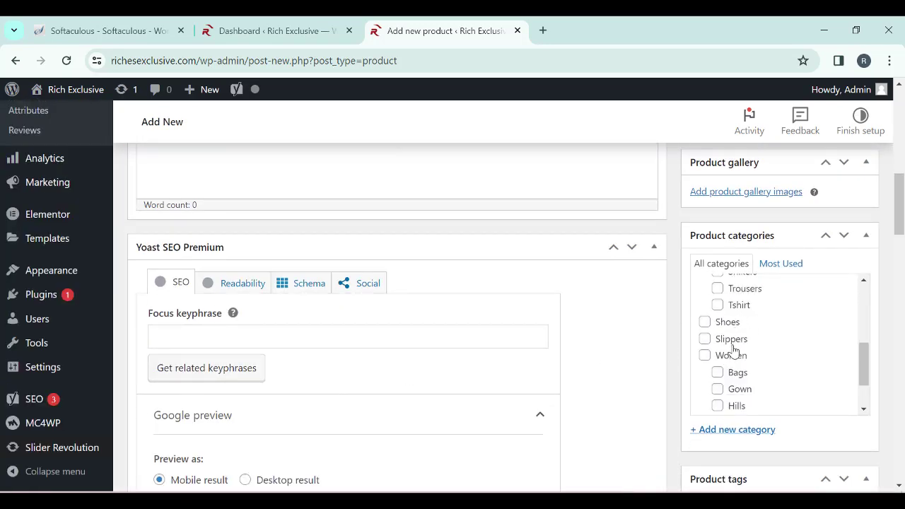
{"action": "scroll", "coordinate": [735, 364], "scroll_direction": "up", "scroll_amount": 4}
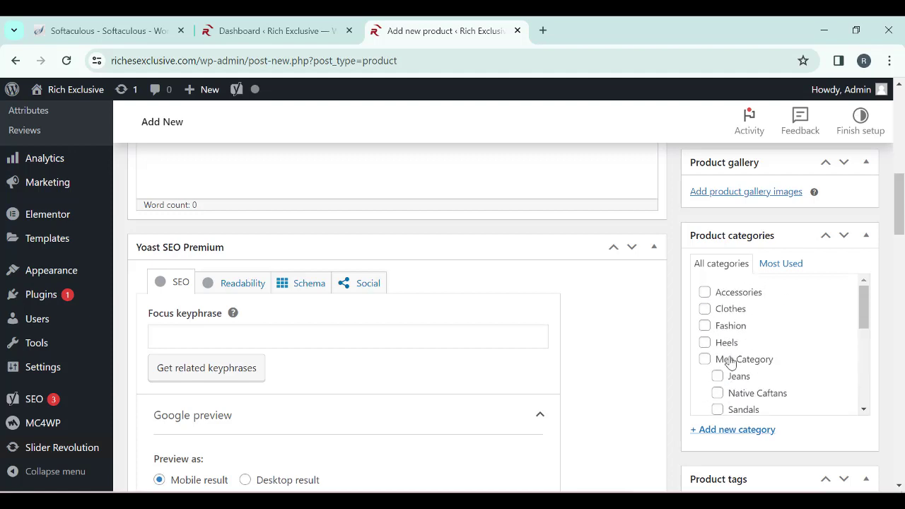
{"action": "scroll", "coordinate": [732, 397], "scroll_direction": "down", "scroll_amount": 1}
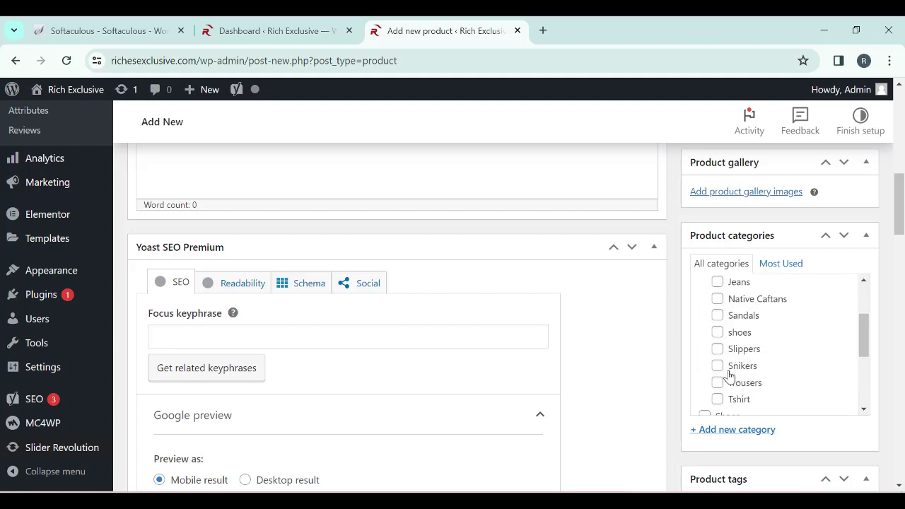
{"action": "left_click", "coordinate": [718, 333]}
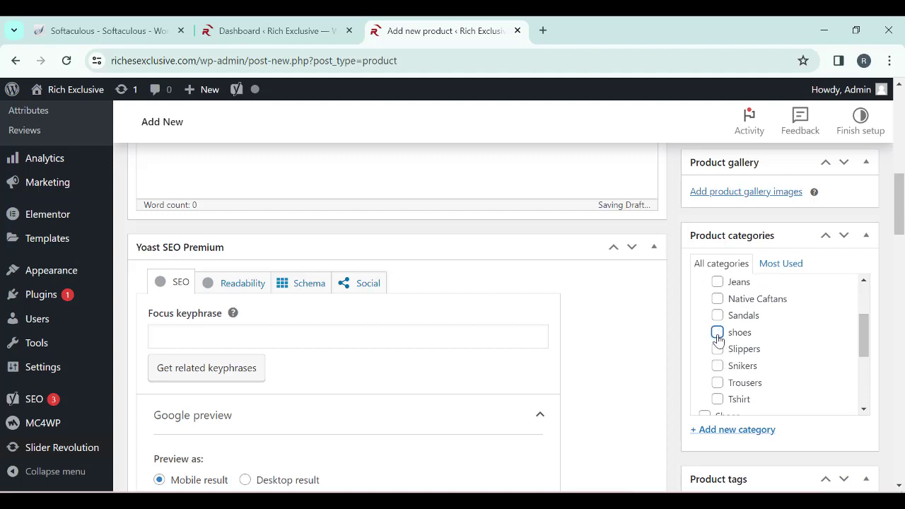
{"action": "scroll", "coordinate": [717, 375], "scroll_direction": "down", "scroll_amount": 1}
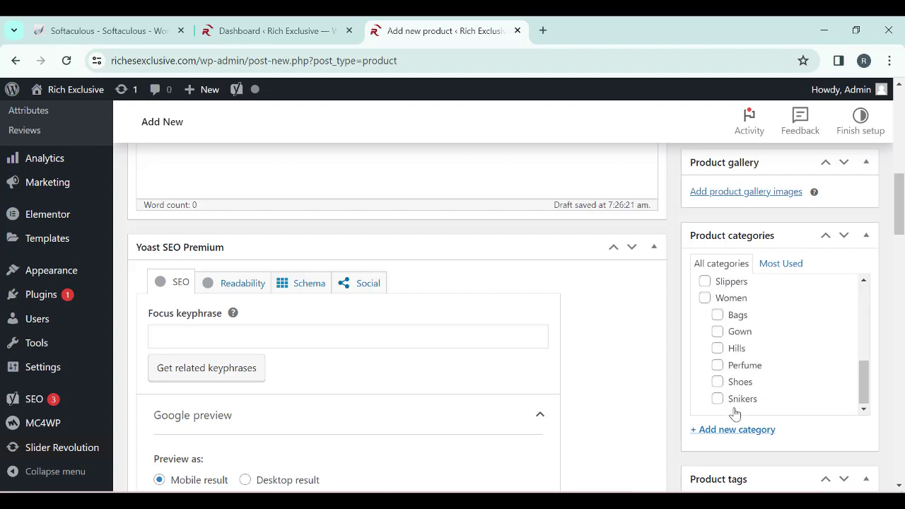
Step: Start a product image upload and browse to the nested New folder (3) inside Documents > New folder (3)
{"action": "scroll", "coordinate": [733, 414], "scroll_direction": "down", "scroll_amount": 3}
{"action": "scroll", "coordinate": [877, 347], "scroll_direction": "down", "scroll_amount": 5}
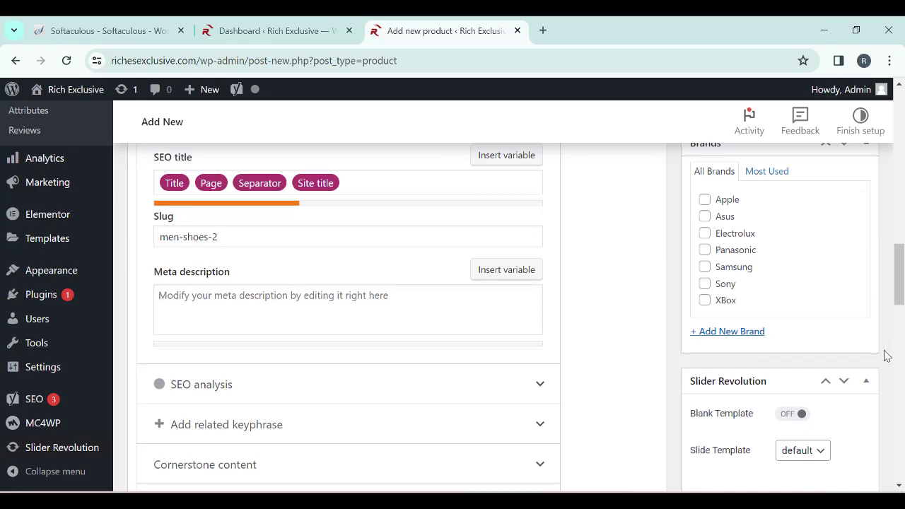
{"action": "scroll", "coordinate": [884, 352], "scroll_direction": "up", "scroll_amount": 5}
{"action": "scroll", "coordinate": [884, 353], "scroll_direction": "up", "scroll_amount": 5}
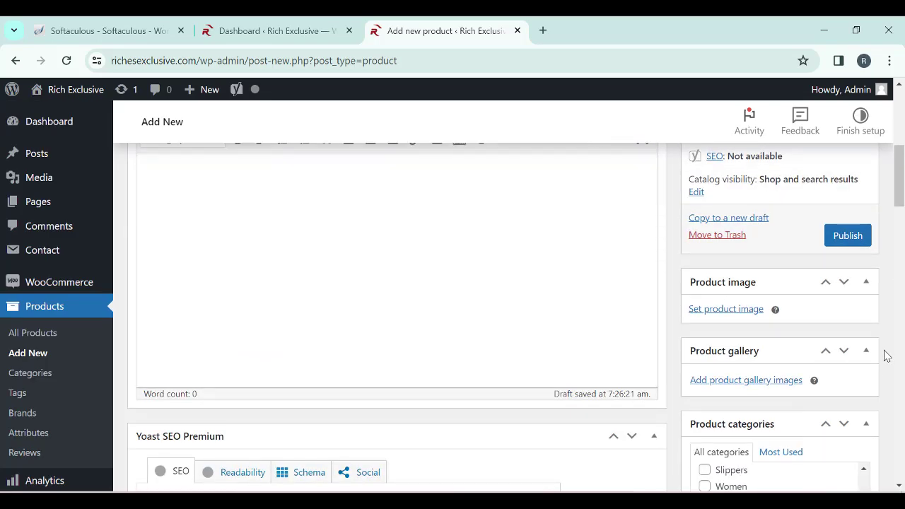
{"action": "left_click", "coordinate": [724, 312]}
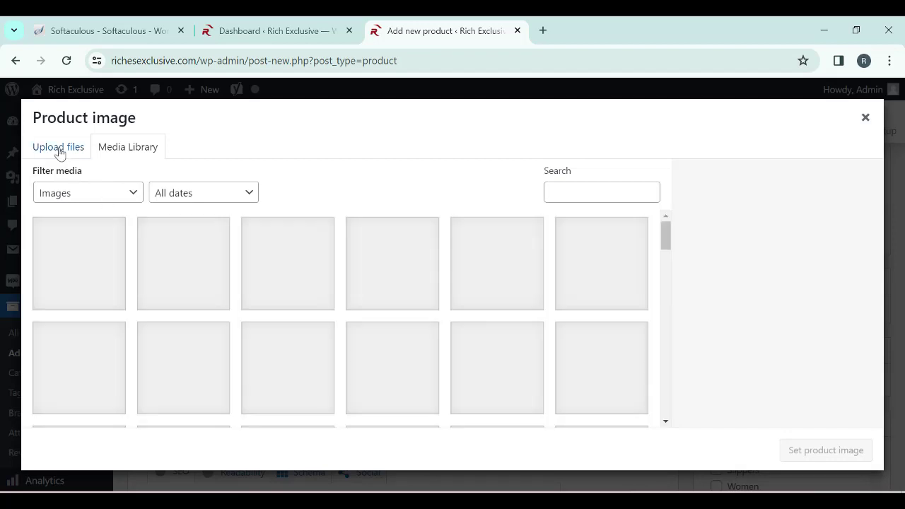
{"action": "left_click", "coordinate": [59, 149]}
{"action": "left_click", "coordinate": [454, 327]}
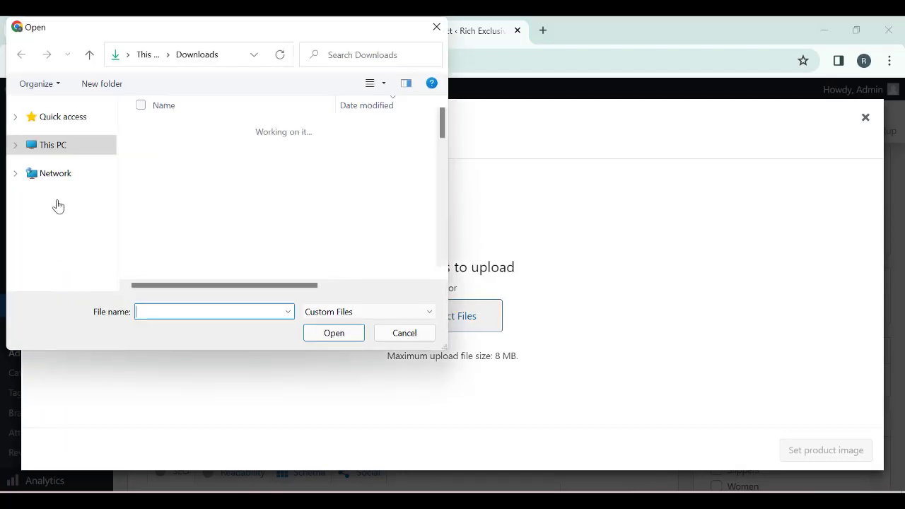
{"action": "left_click", "coordinate": [67, 159]}
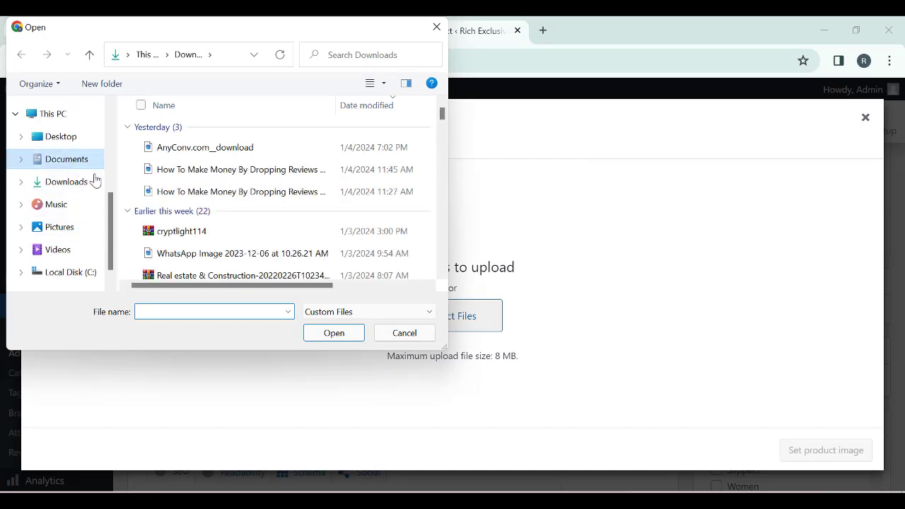
{"action": "double_click", "coordinate": [212, 200]}
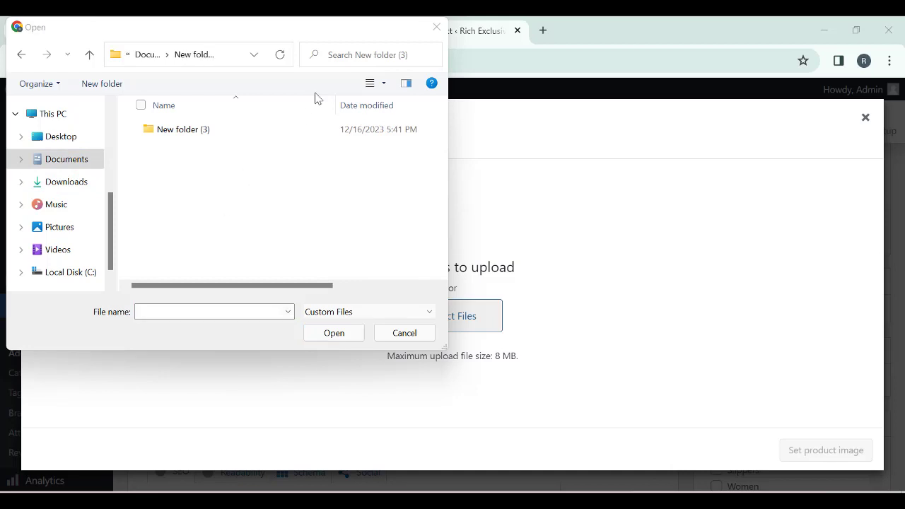
{"action": "double_click", "coordinate": [248, 137]}
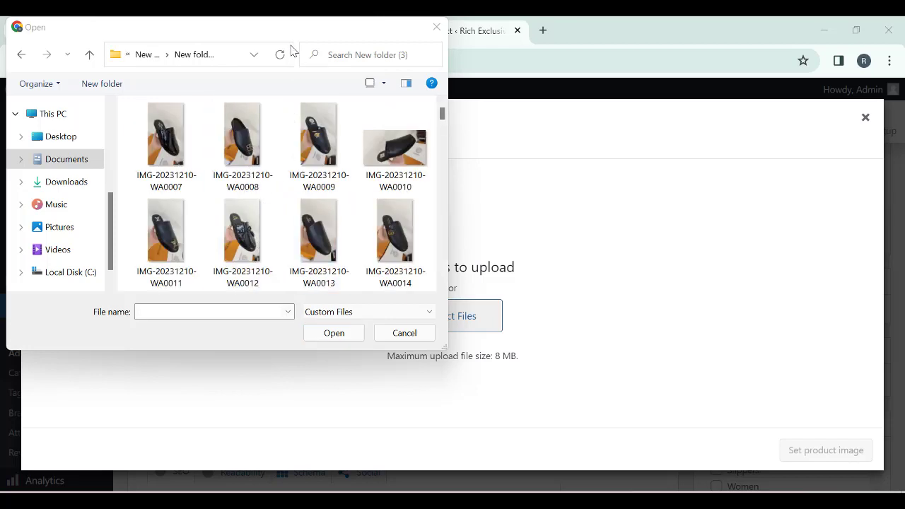
Step: Upload IMG-20231210-WA0071 and IMG-20231210-WA0072, and set IMG-20231210-WA0071.jpg as the product image
{"action": "scroll", "coordinate": [294, 141], "scroll_direction": "down", "scroll_amount": 1}
{"action": "scroll", "coordinate": [297, 182], "scroll_direction": "down", "scroll_amount": 7}
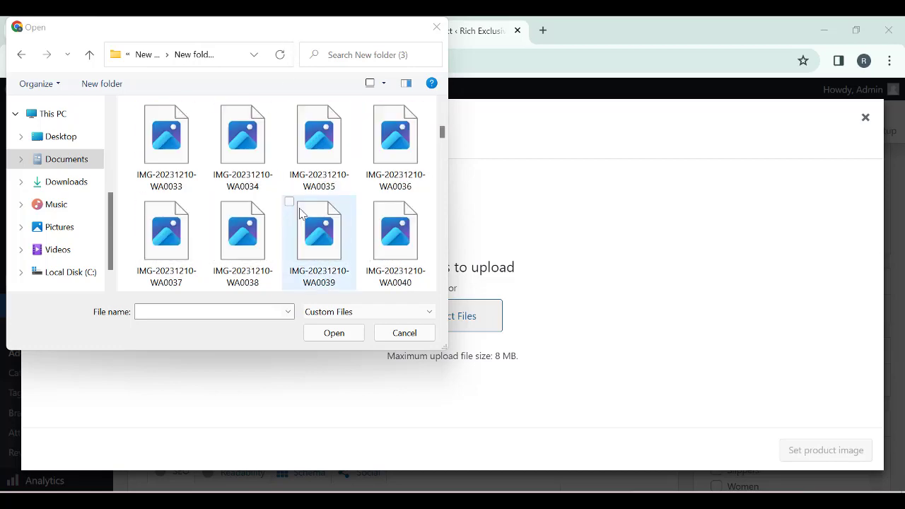
{"action": "scroll", "coordinate": [301, 216], "scroll_direction": "down", "scroll_amount": 3}
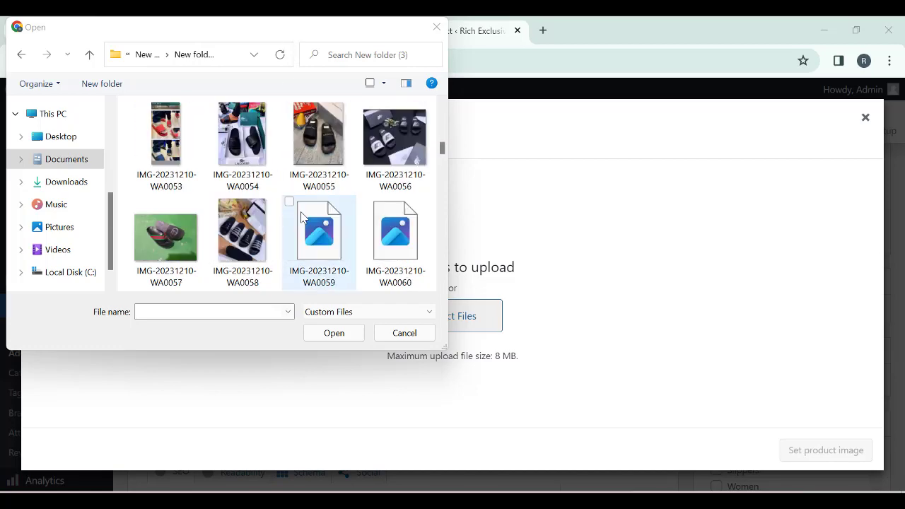
{"action": "scroll", "coordinate": [302, 216], "scroll_direction": "up", "scroll_amount": 1}
{"action": "scroll", "coordinate": [301, 216], "scroll_direction": "up", "scroll_amount": 2}
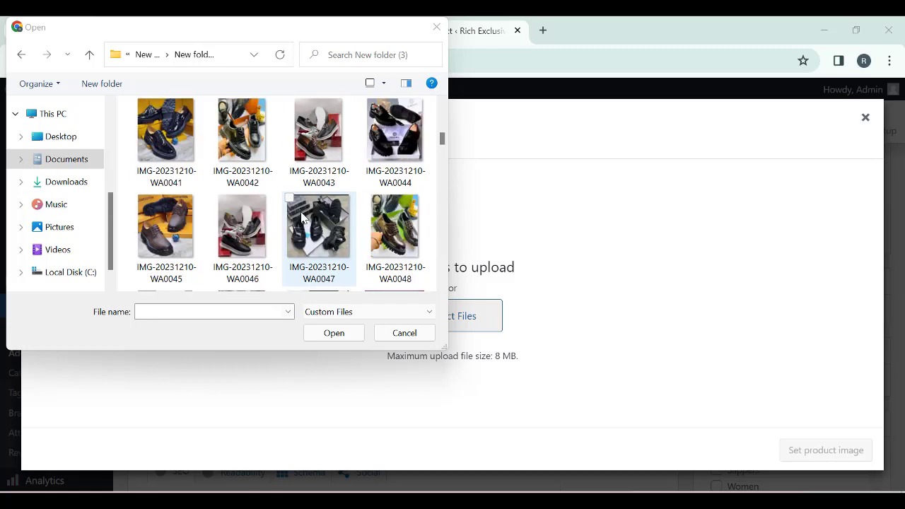
{"action": "scroll", "coordinate": [302, 216], "scroll_direction": "down", "scroll_amount": 8}
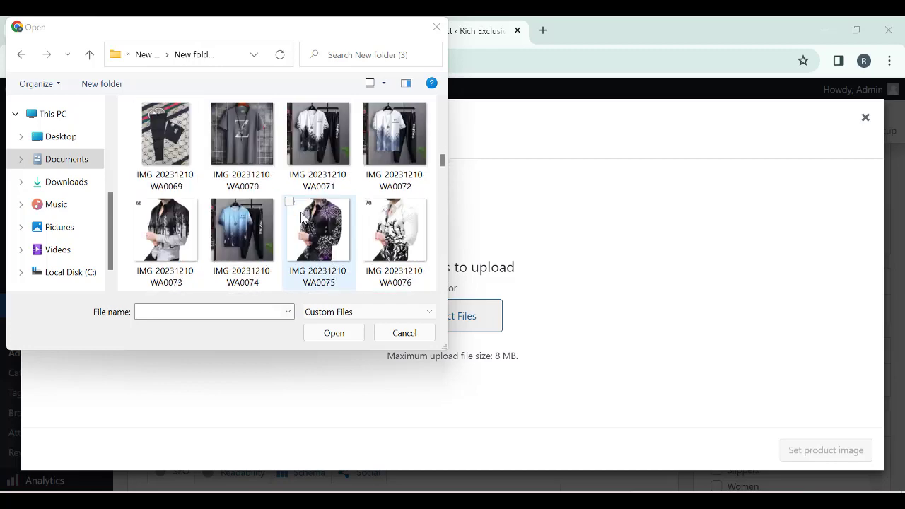
{"action": "scroll", "coordinate": [302, 218], "scroll_direction": "down", "scroll_amount": 1}
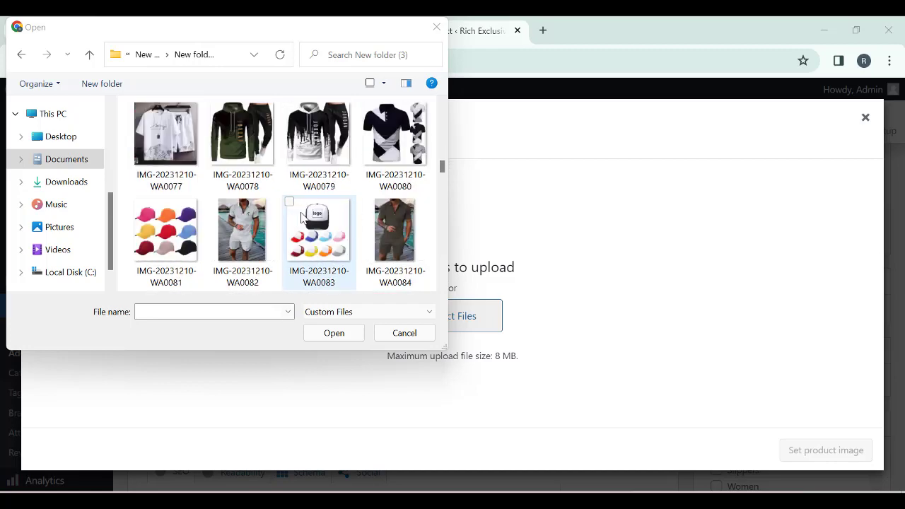
{"action": "scroll", "coordinate": [302, 220], "scroll_direction": "up", "scroll_amount": 2}
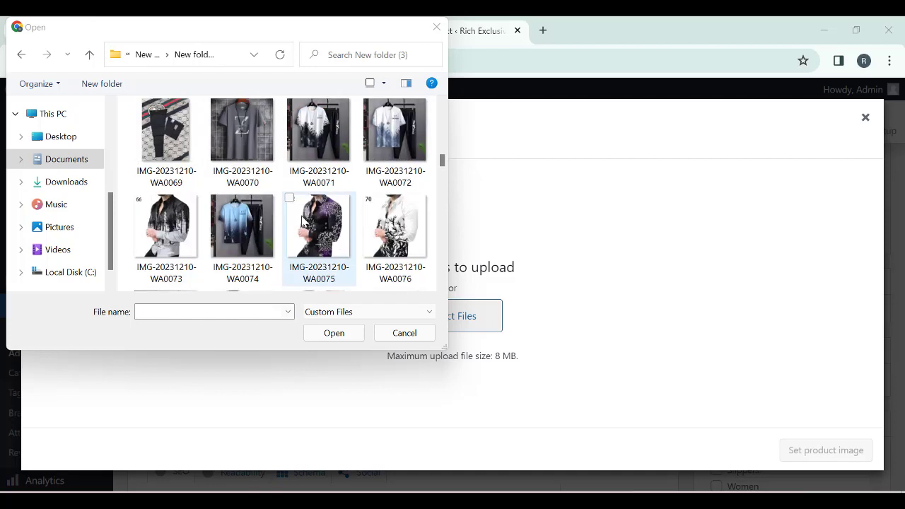
{"action": "left_click", "coordinate": [329, 131]}
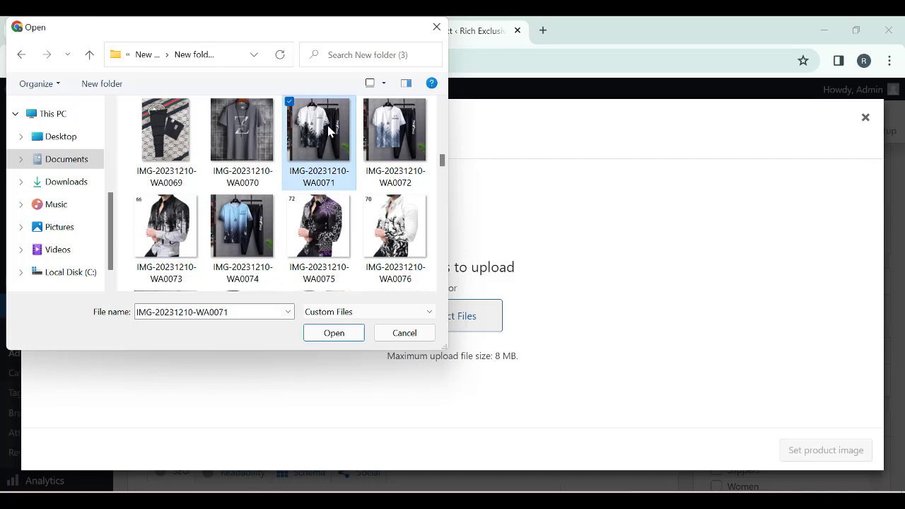
{"action": "left_click", "coordinate": [392, 141], "text": "ctrl"}
{"action": "left_click", "coordinate": [333, 333]}
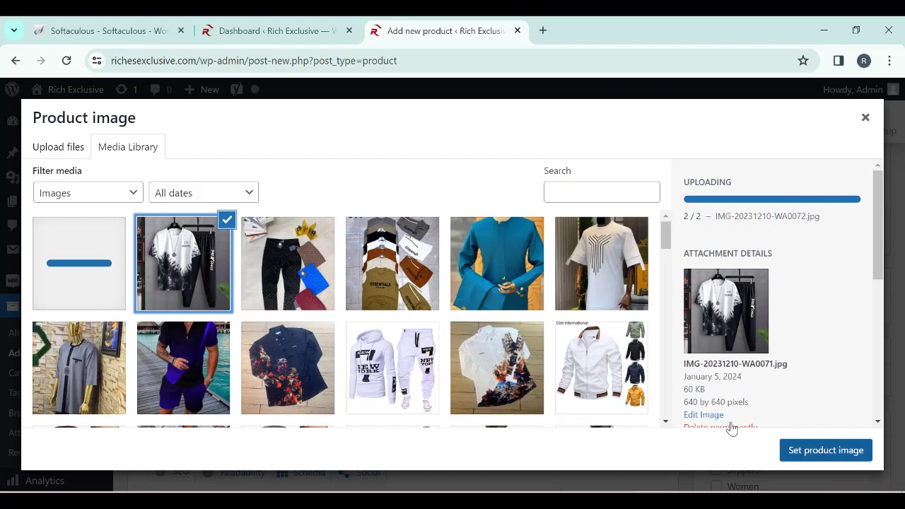
{"action": "left_click", "coordinate": [792, 449]}
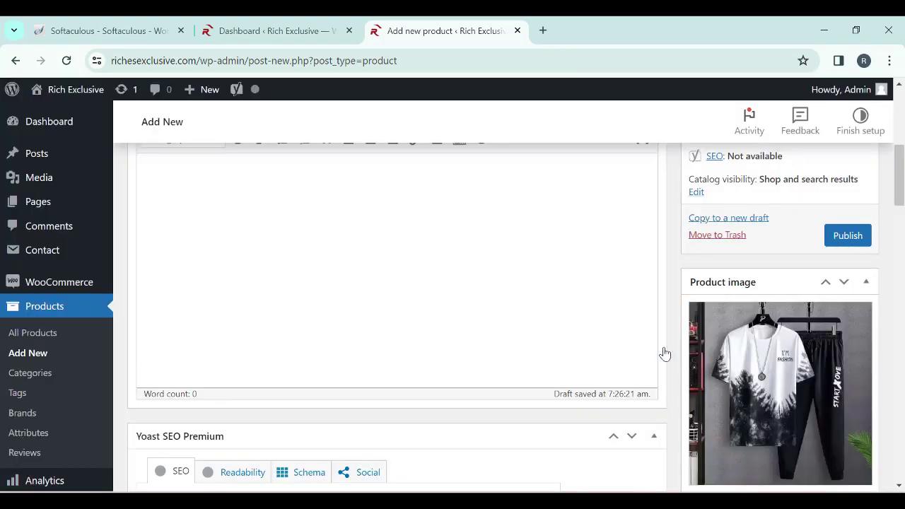
Step: Rename the product as "Men Clothes"
{"action": "scroll", "coordinate": [334, 281], "scroll_direction": "up", "scroll_amount": 10}
{"action": "scroll", "coordinate": [334, 281], "scroll_direction": "down", "scroll_amount": 3}
{"action": "scroll", "coordinate": [209, 349], "scroll_direction": "up", "scroll_amount": 3}
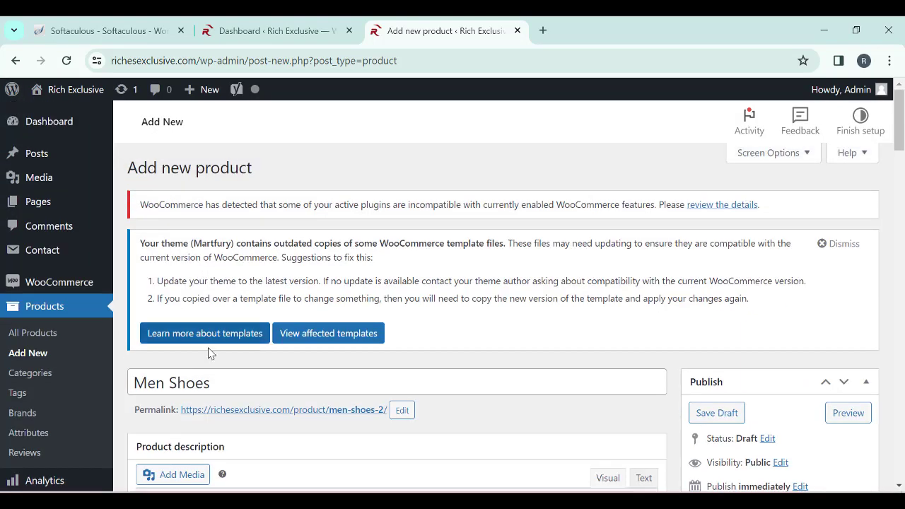
{"action": "left_click", "coordinate": [229, 382]}
{"action": "key", "text": "ctrl+a"}
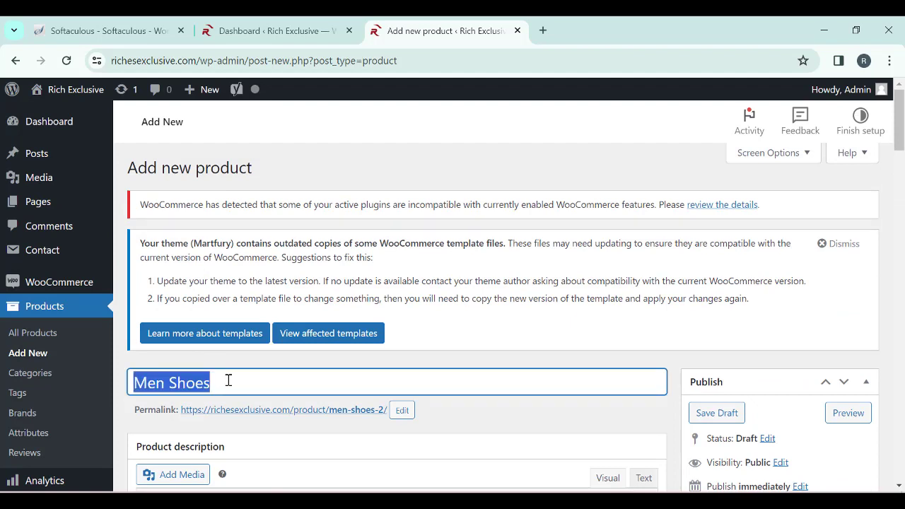
{"action": "left_click", "coordinate": [229, 380]}
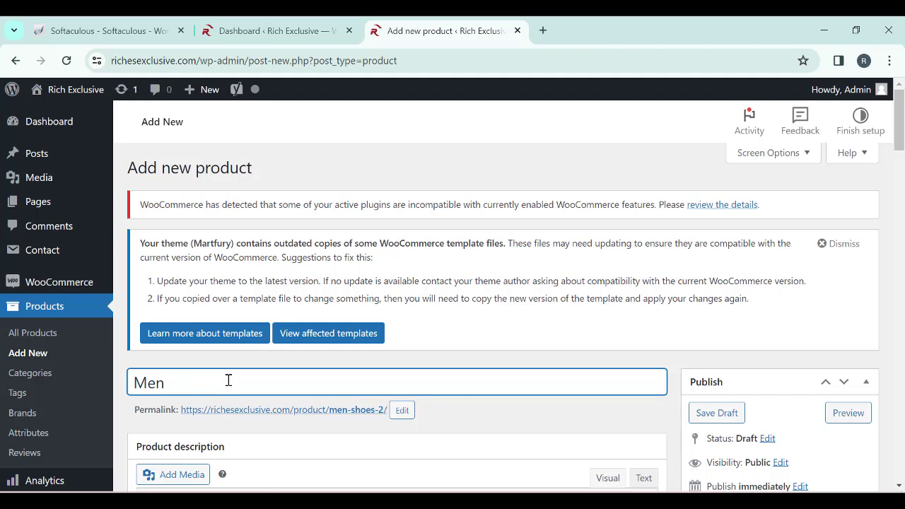
{"action": "type", "text": "Clothes"}
Step: Replace the product's permalink slug with the copied product name "Men Clothes"
{"action": "key", "text": "ctrl+a"}
{"action": "key", "text": "ctrl+c"}
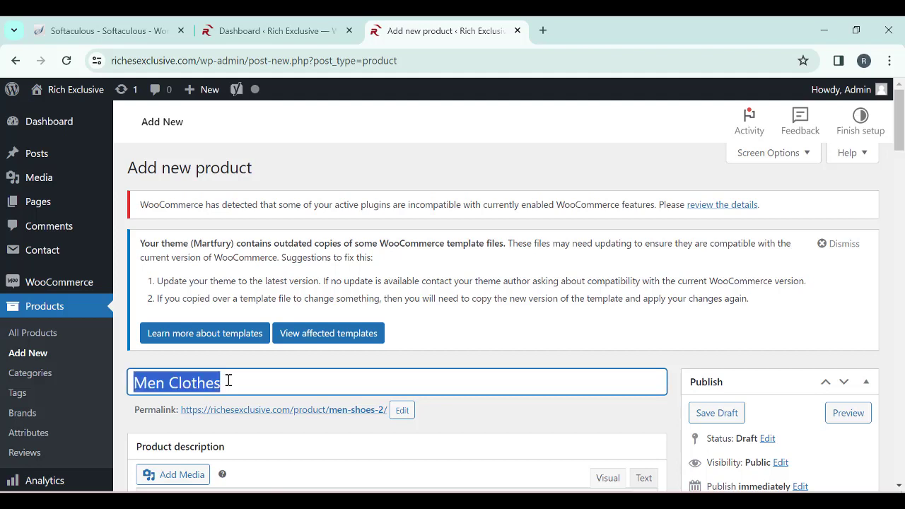
{"action": "left_click", "coordinate": [402, 410]}
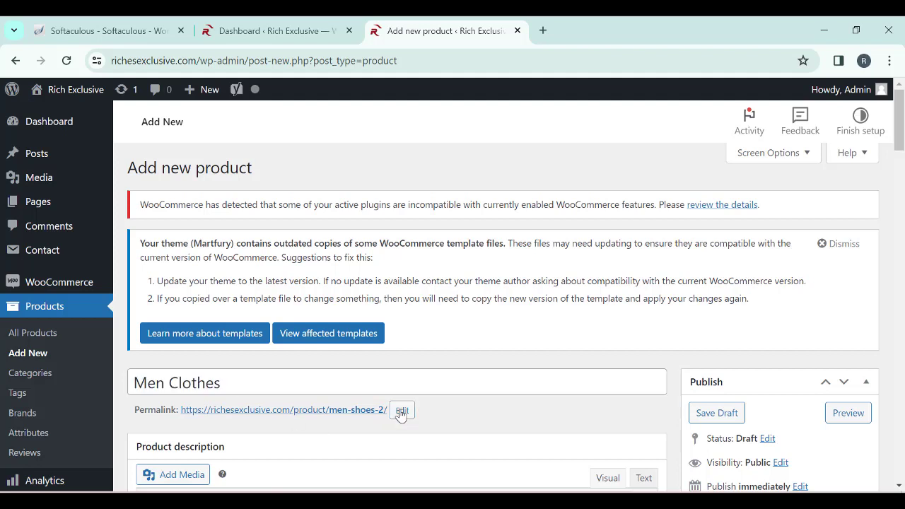
{"action": "key", "text": "ctrl+a"}
{"action": "key", "text": "ctrl+v"}
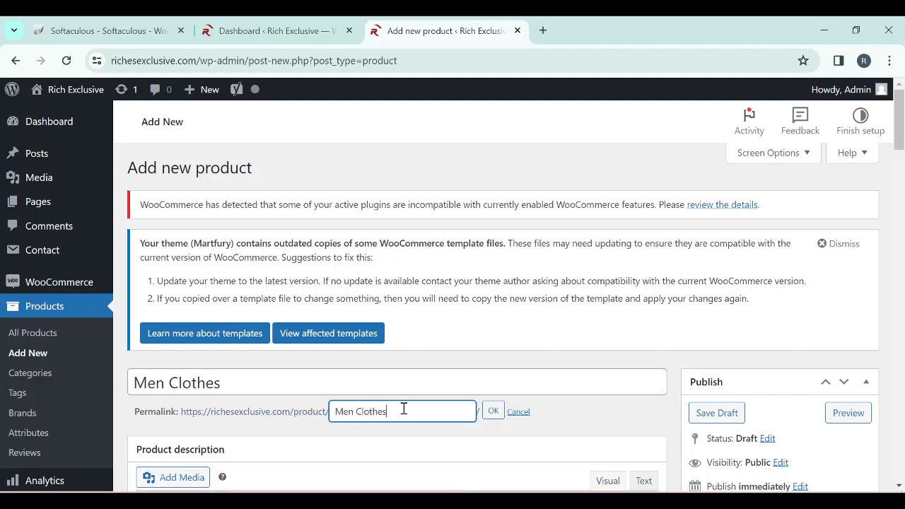
{"action": "left_click", "coordinate": [493, 411]}
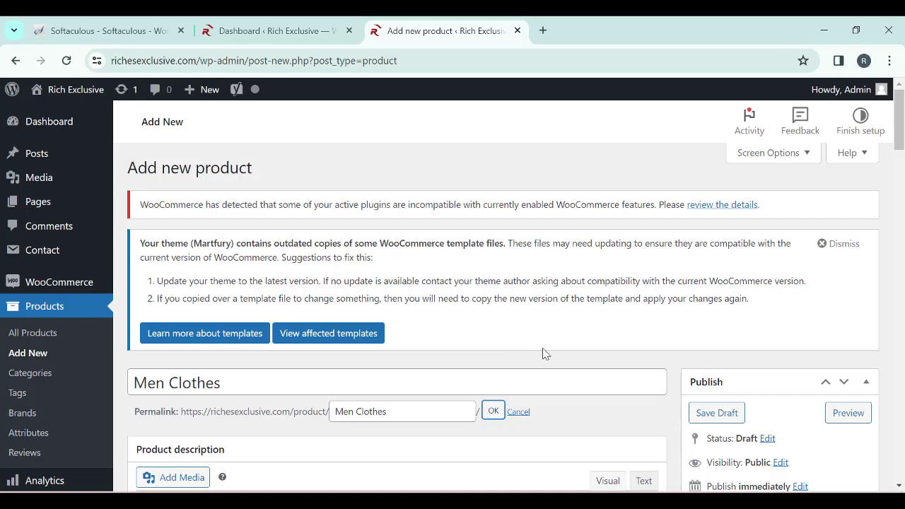
Step: Add the two uploaded black-and-white outfit images, including IMG-20231210-WA0072.jpg, to the product gallery
{"action": "scroll", "coordinate": [608, 382], "scroll_direction": "down", "scroll_amount": 10}
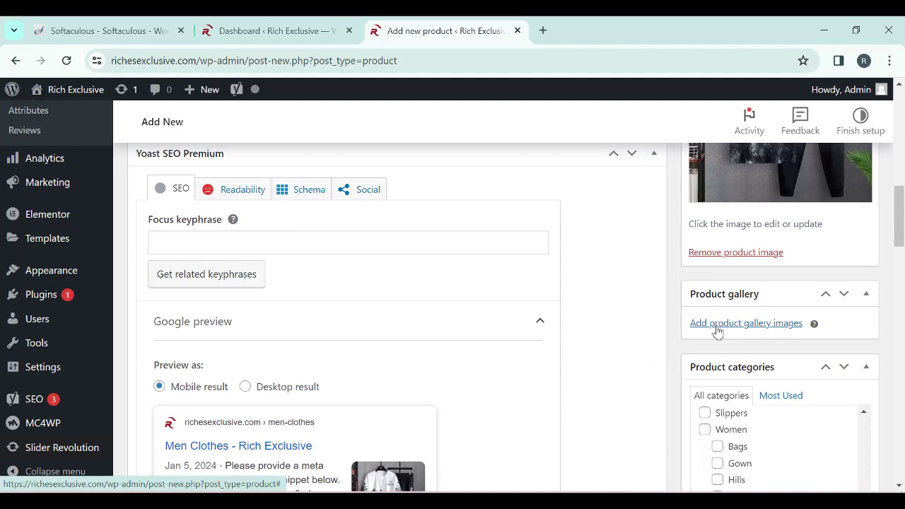
{"action": "left_click", "coordinate": [716, 330]}
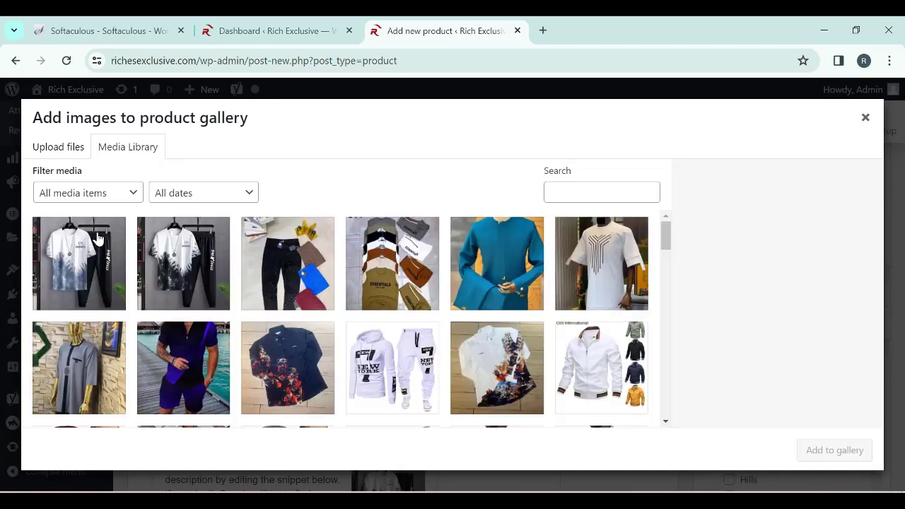
{"action": "left_click", "coordinate": [185, 277]}
{"action": "left_click", "coordinate": [88, 283]}
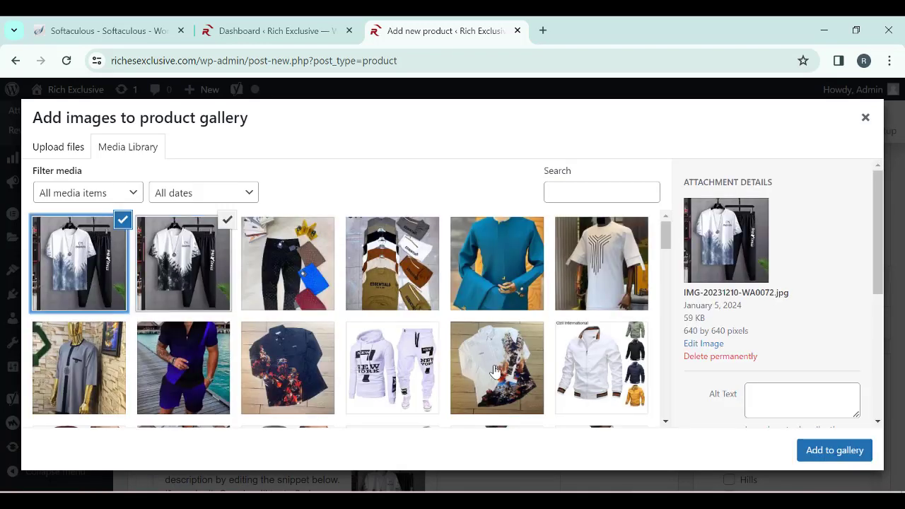
{"action": "left_click", "coordinate": [820, 455]}
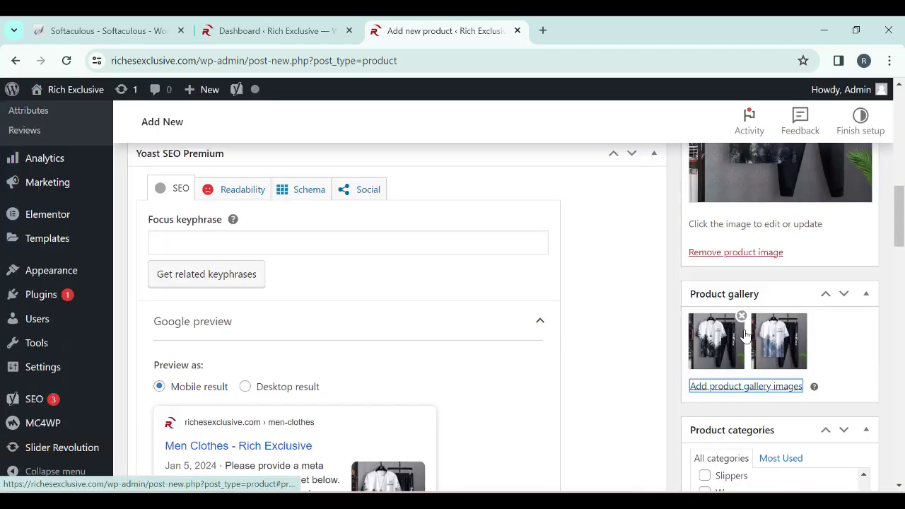
Step: Remove the product from the shoes subcategory under Men Category
{"action": "scroll", "coordinate": [744, 335], "scroll_direction": "down", "scroll_amount": 3}
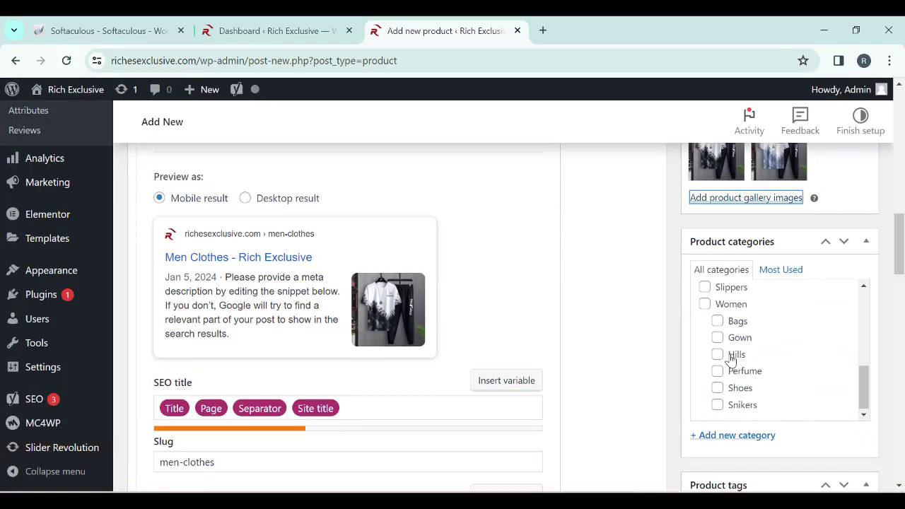
{"action": "scroll", "coordinate": [732, 361], "scroll_direction": "up", "scroll_amount": 4}
{"action": "left_click", "coordinate": [728, 375]}
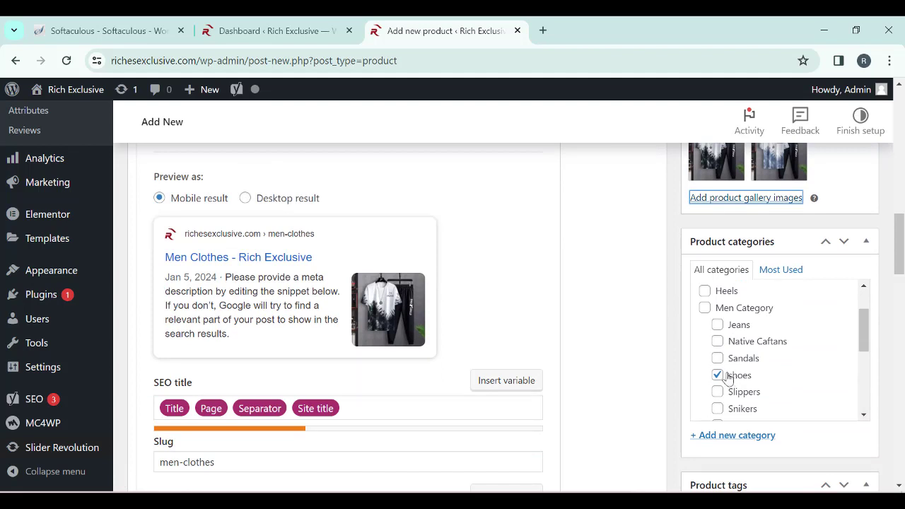
{"action": "left_click", "coordinate": [717, 375]}
{"action": "scroll", "coordinate": [745, 376], "scroll_direction": "down", "scroll_amount": 2}
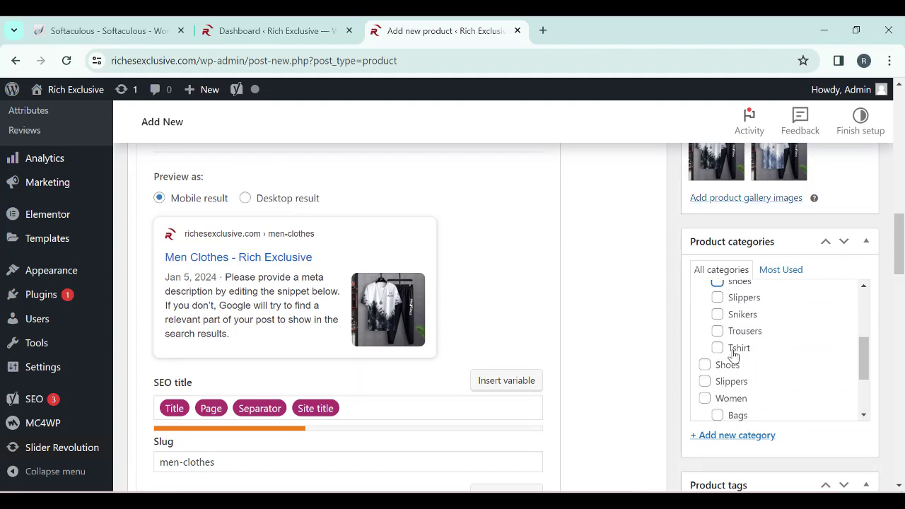
{"action": "scroll", "coordinate": [724, 358], "scroll_direction": "up", "scroll_amount": 3}
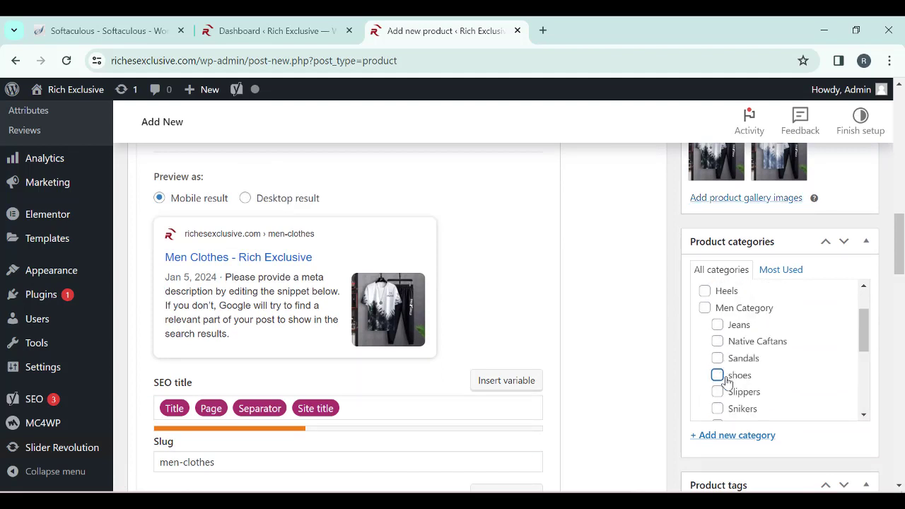
Step: Assign the product to the Clothes category, leaving Men Category unselected
{"action": "left_click", "coordinate": [704, 309]}
{"action": "left_click", "coordinate": [704, 308]}
{"action": "scroll", "coordinate": [726, 340], "scroll_direction": "up", "scroll_amount": 2}
{"action": "left_click", "coordinate": [704, 315]}
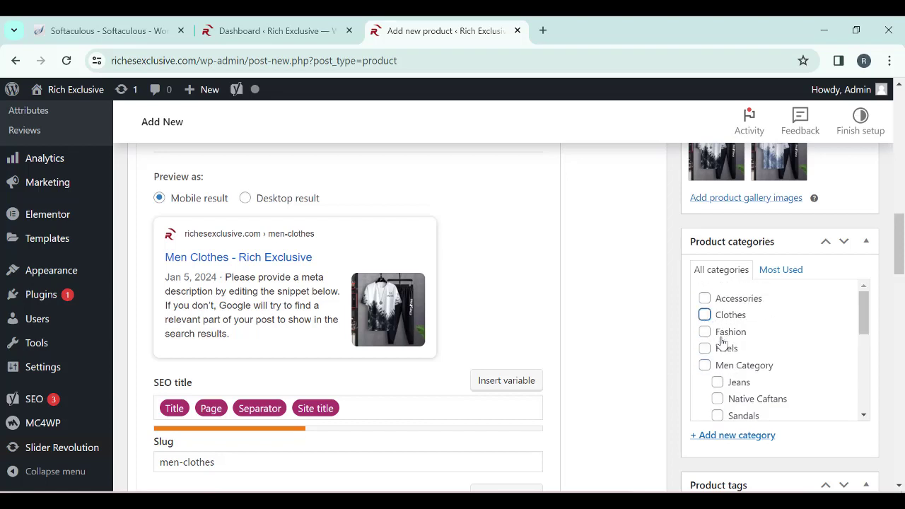
{"action": "scroll", "coordinate": [728, 367], "scroll_direction": "up", "scroll_amount": 2}
Step: Set the product's regular price to 20000 naira in the general product data
{"action": "scroll", "coordinate": [731, 385], "scroll_direction": "down", "scroll_amount": 4}
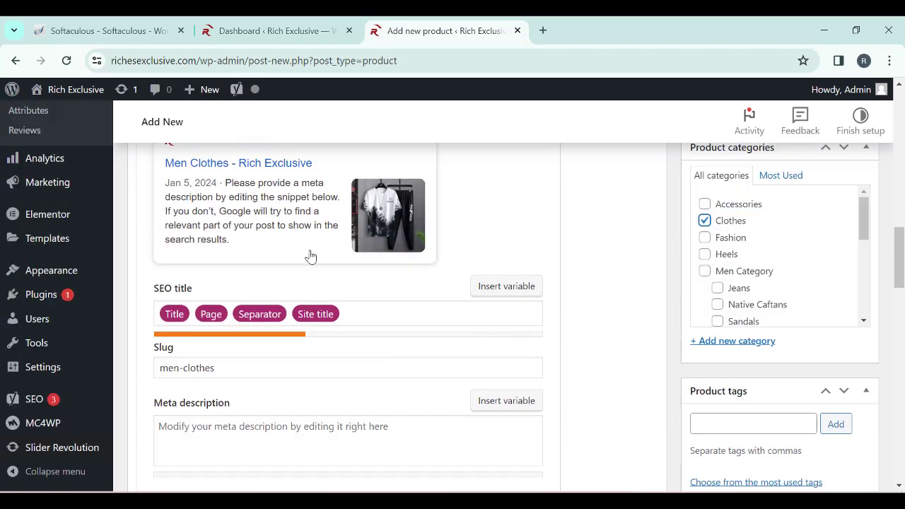
{"action": "scroll", "coordinate": [438, 353], "scroll_direction": "down", "scroll_amount": 5}
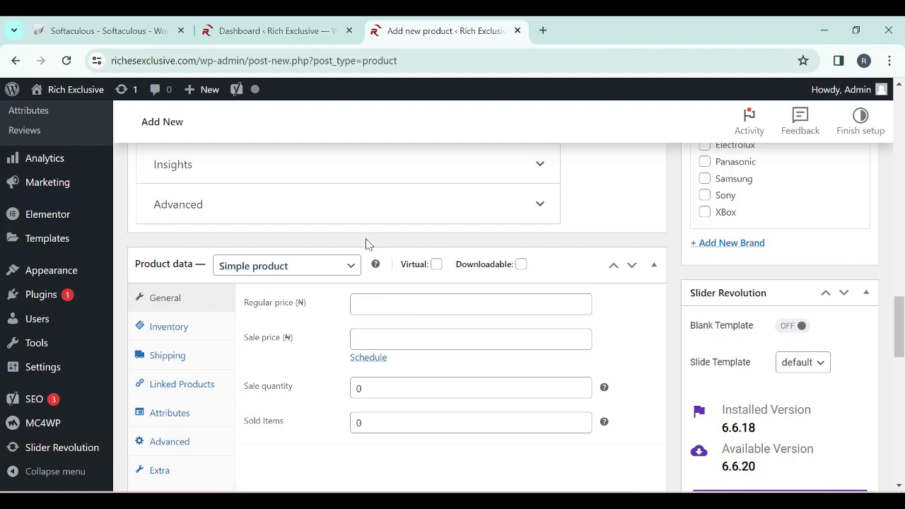
{"action": "left_click", "coordinate": [377, 310]}
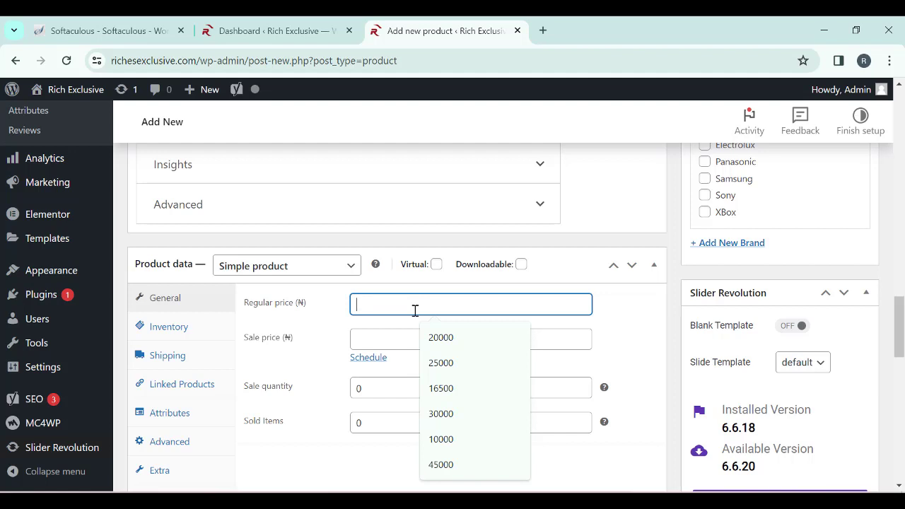
{"action": "type", "text": "20000"}
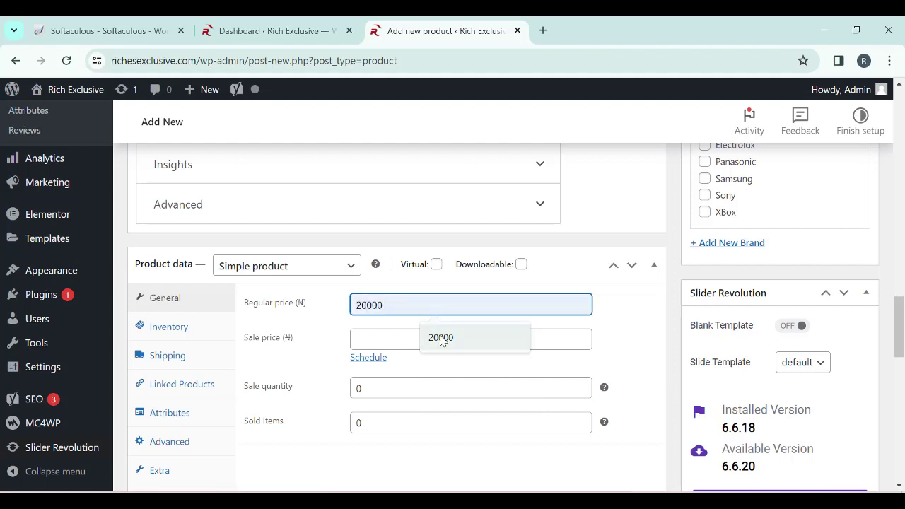
{"action": "left_click", "coordinate": [440, 337]}
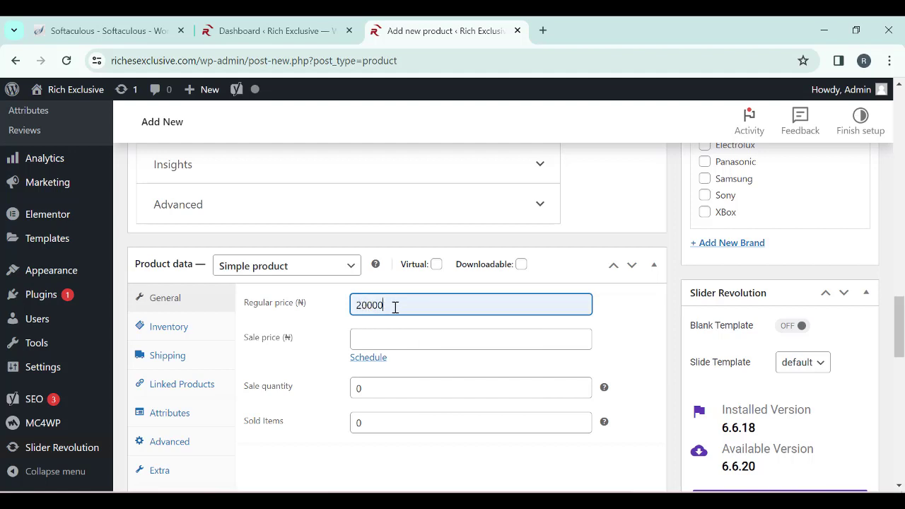
Step: Set the product's sale price to 15000 naira
{"action": "left_click", "coordinate": [379, 340]}
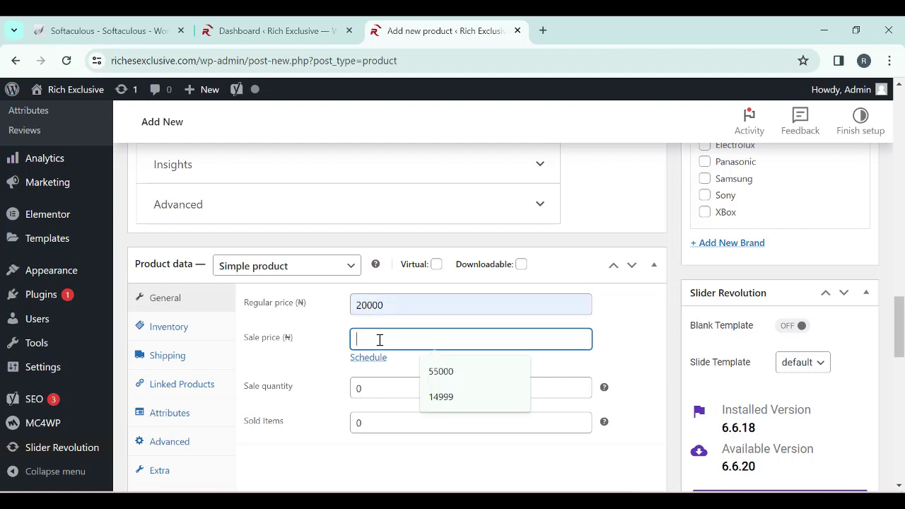
{"action": "left_click", "coordinate": [440, 396]}
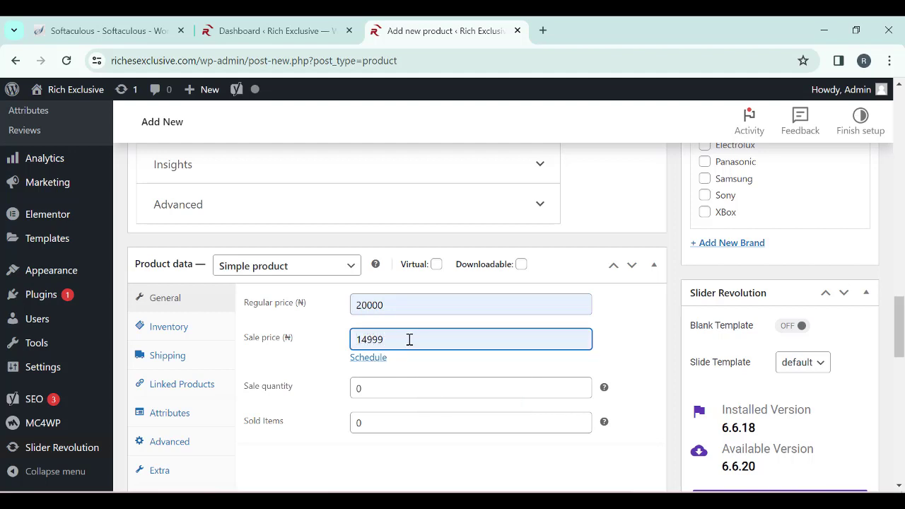
{"action": "key", "text": "BackSpace"}
{"action": "key", "text": "BackSpace"}
{"action": "key", "text": "BackSpace"}
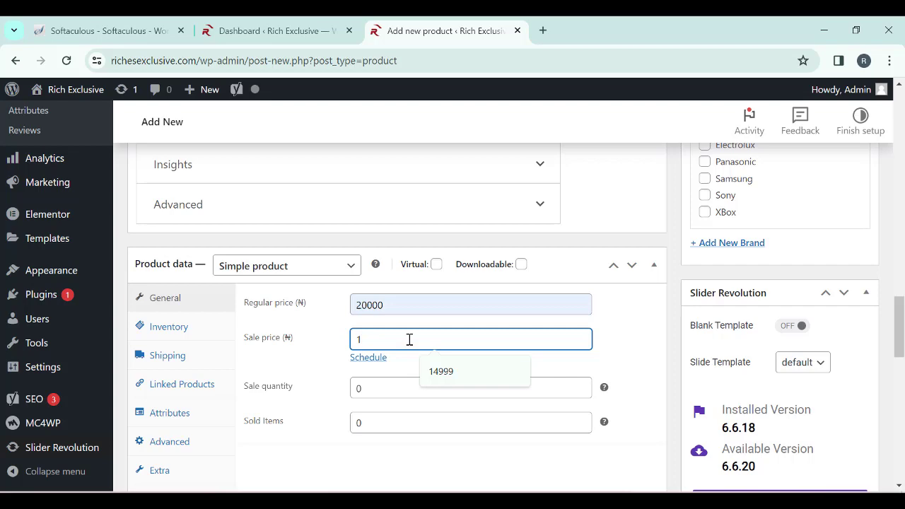
{"action": "type", "text": "5000"}
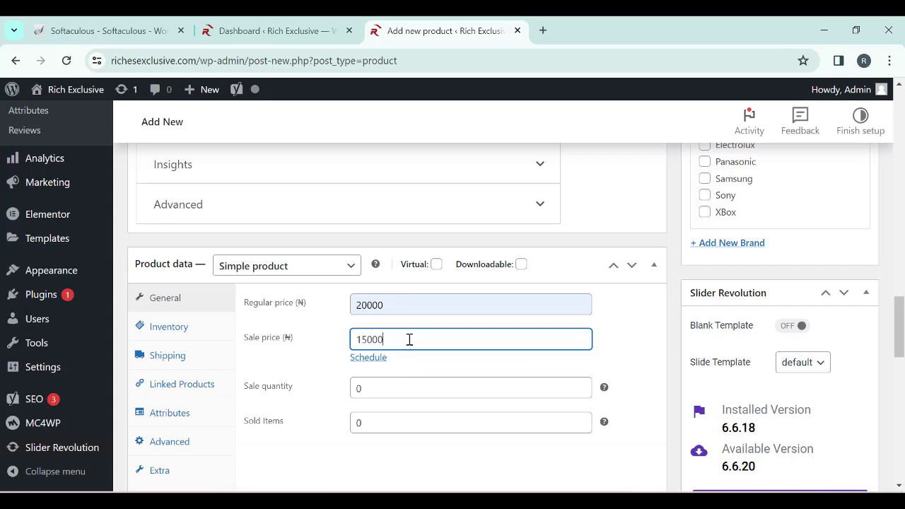
Step: Publish the Men Clothes product
{"action": "scroll", "coordinate": [466, 340], "scroll_direction": "up", "scroll_amount": 10}
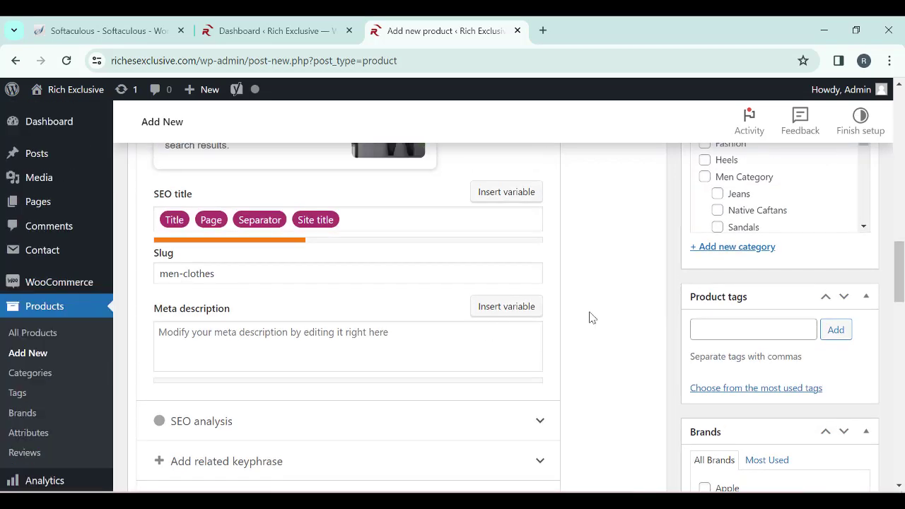
{"action": "scroll", "coordinate": [672, 308], "scroll_direction": "up", "scroll_amount": 5}
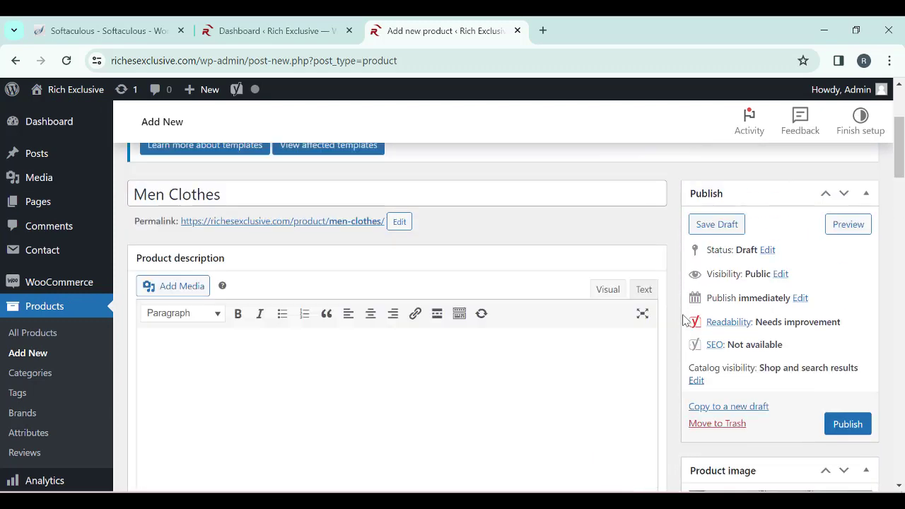
{"action": "left_click", "coordinate": [845, 429]}
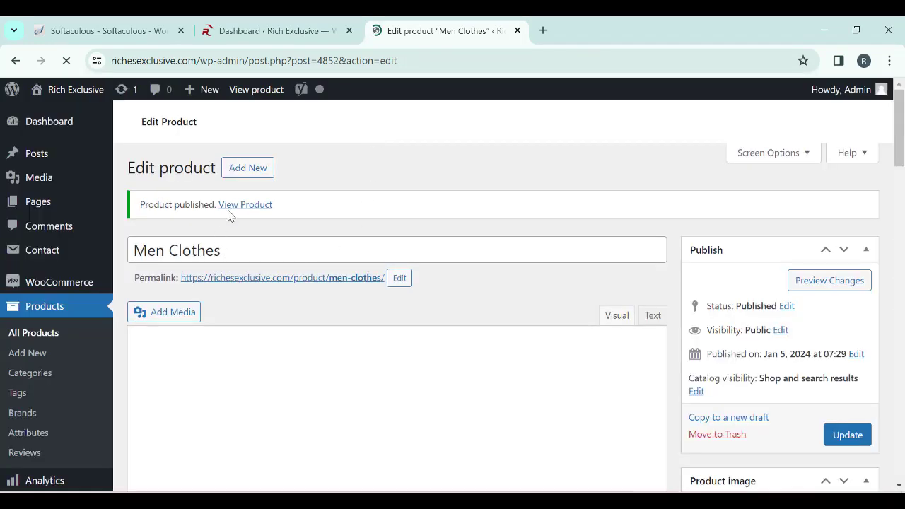
Step: Open the published product's store page in a new tab and review its images, price and category
{"action": "right_click", "coordinate": [232, 206]}
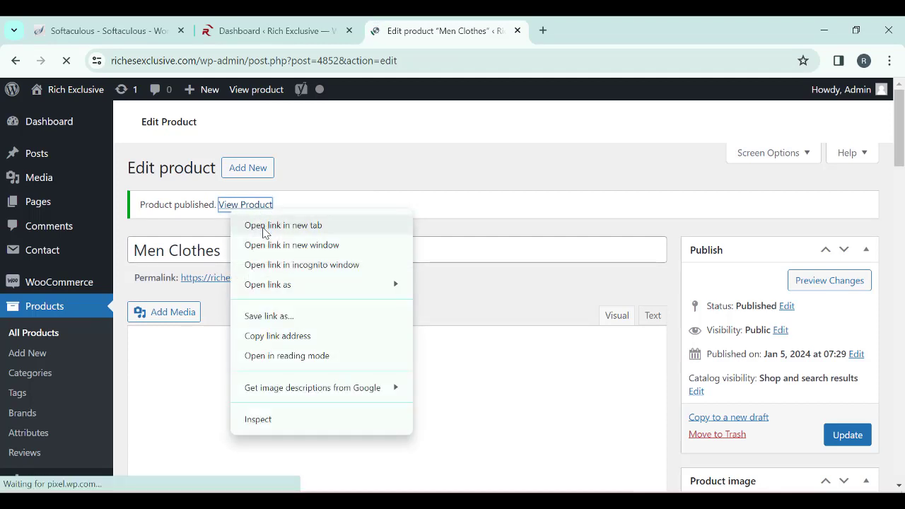
{"action": "left_click", "coordinate": [283, 225]}
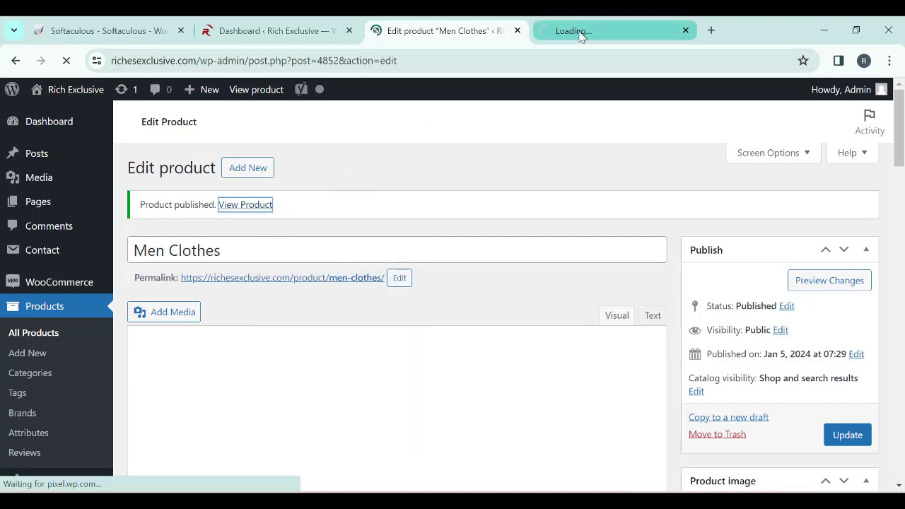
{"action": "left_click", "coordinate": [579, 32]}
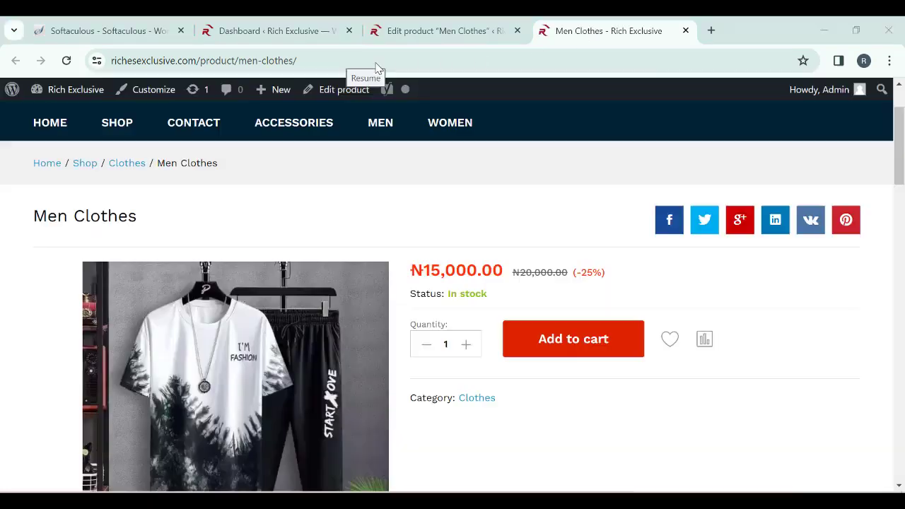
{"action": "mouse_move", "coordinate": [381, 123]}
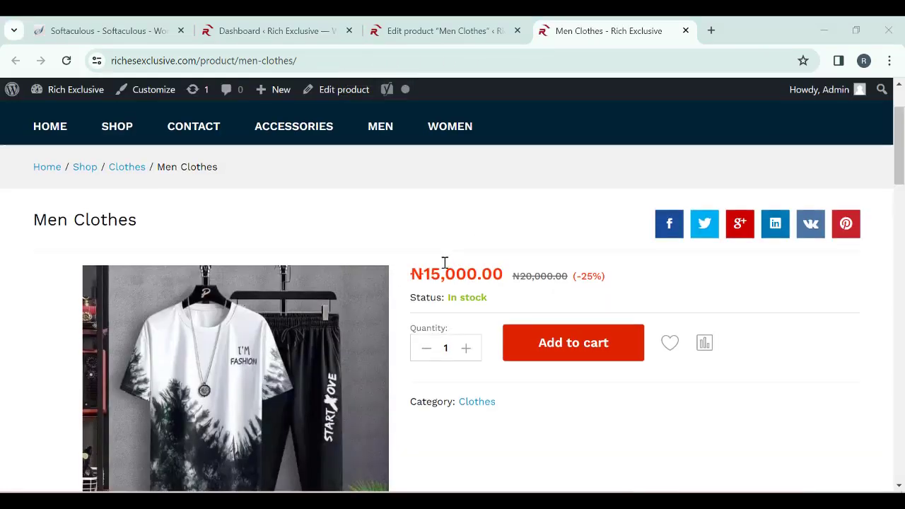
{"action": "scroll", "coordinate": [441, 268], "scroll_direction": "up", "scroll_amount": 2}
{"action": "scroll", "coordinate": [434, 278], "scroll_direction": "down", "scroll_amount": 3}
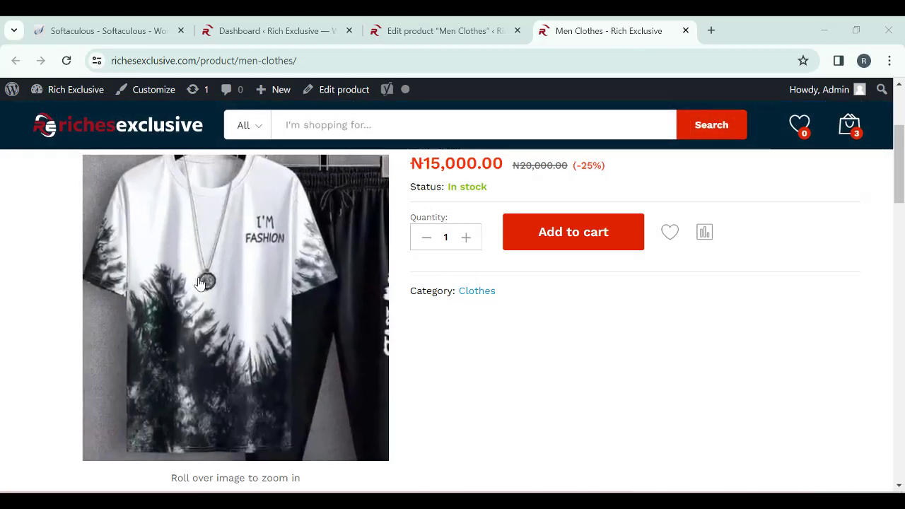
{"action": "scroll", "coordinate": [209, 430], "scroll_direction": "down", "scroll_amount": 2}
{"action": "scroll", "coordinate": [283, 332], "scroll_direction": "up", "scroll_amount": 2}
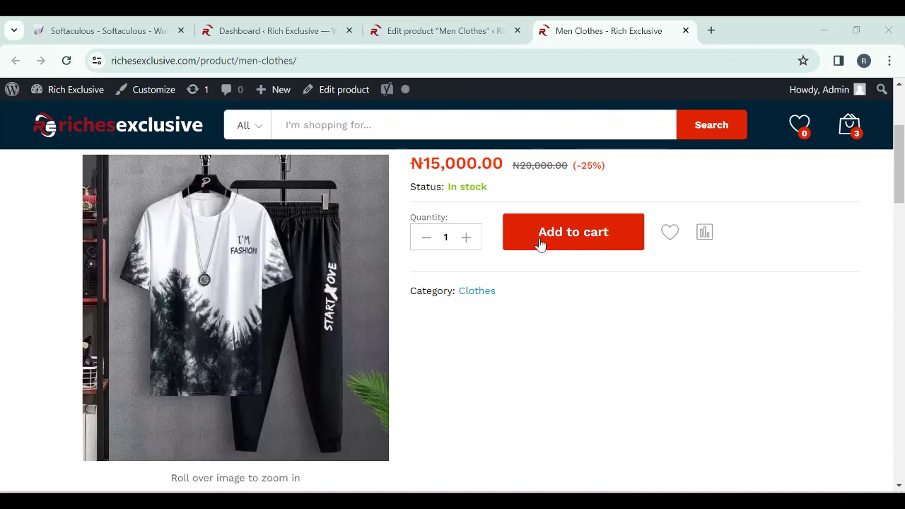
{"action": "scroll", "coordinate": [540, 244], "scroll_direction": "up", "scroll_amount": 3}
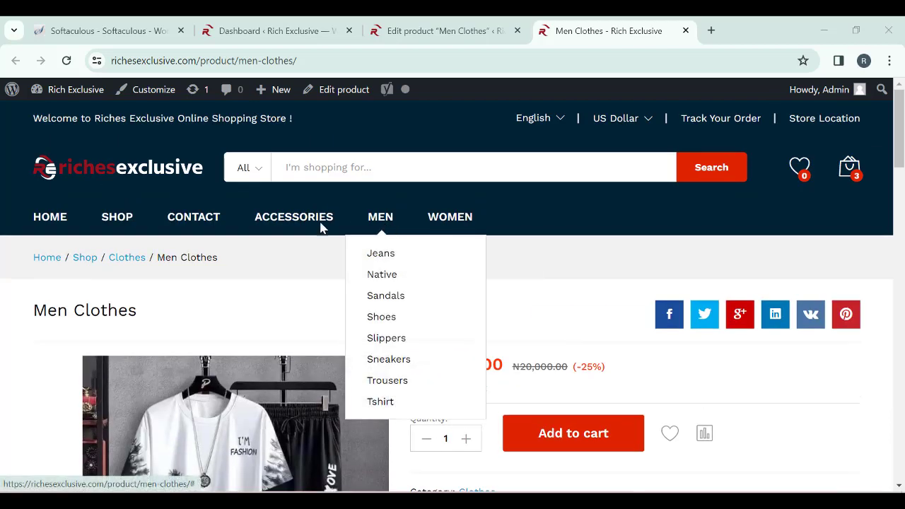
Step: Return to the Men Clothes product editor and examine the short description, reviews and product features description sections
{"action": "left_click", "coordinate": [477, 31]}
{"action": "scroll", "coordinate": [423, 291], "scroll_direction": "down", "scroll_amount": 10}
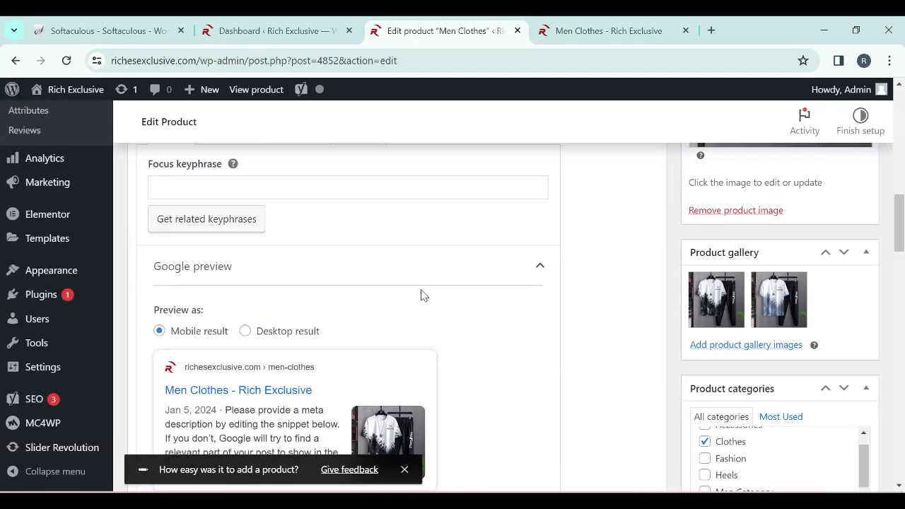
{"action": "scroll", "coordinate": [421, 293], "scroll_direction": "down", "scroll_amount": 15}
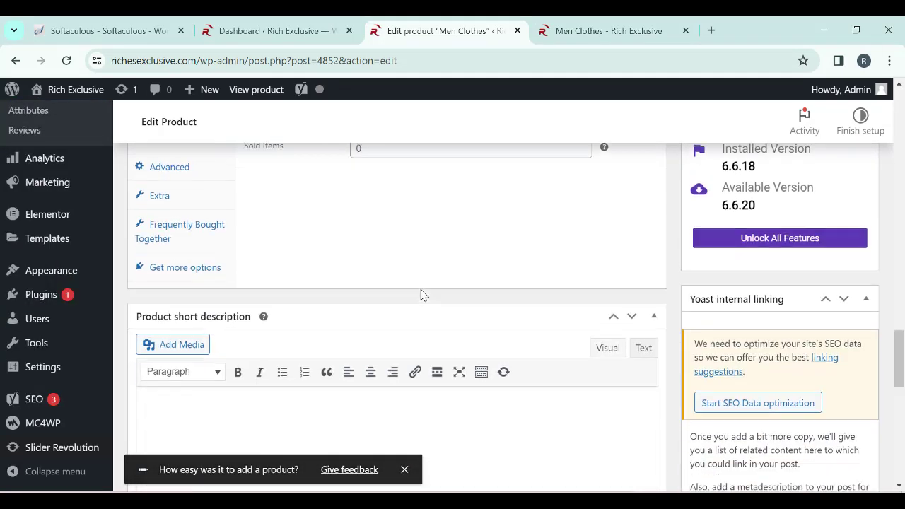
{"action": "scroll", "coordinate": [240, 279], "scroll_direction": "up", "scroll_amount": 1}
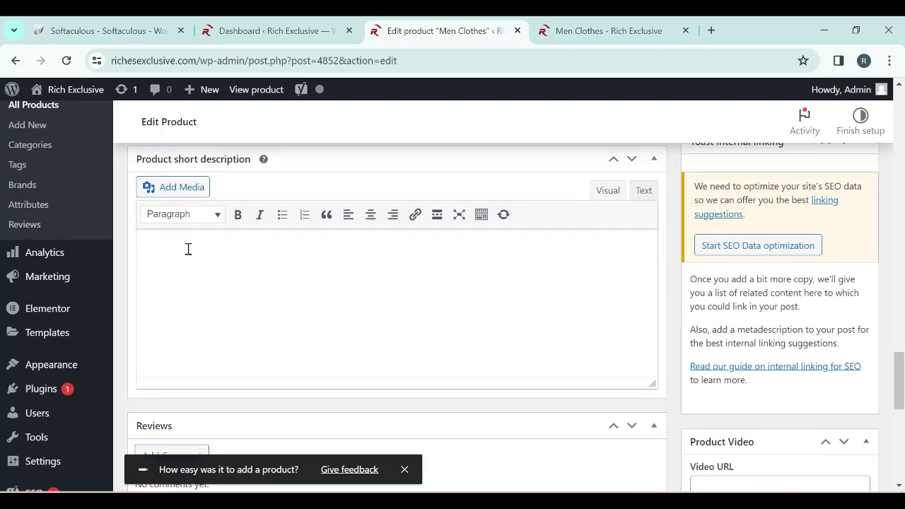
{"action": "scroll", "coordinate": [182, 270], "scroll_direction": "down", "scroll_amount": 3}
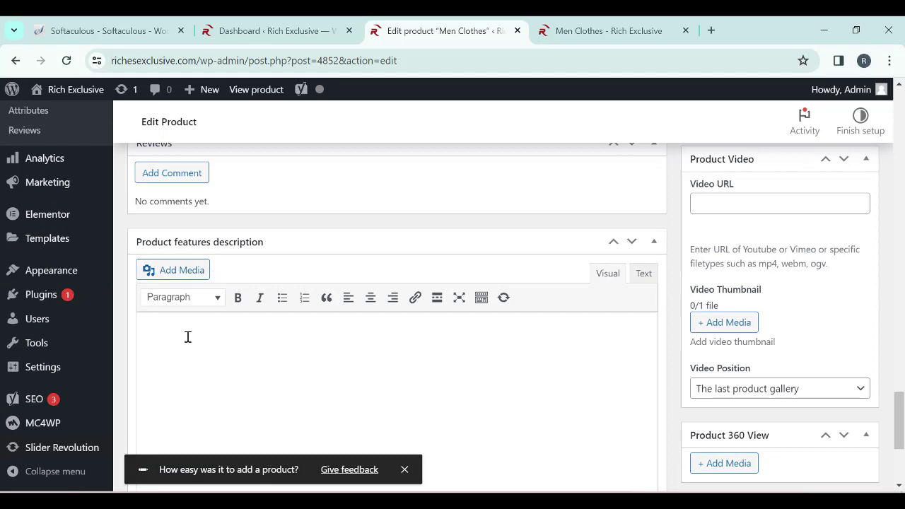
{"action": "scroll", "coordinate": [227, 357], "scroll_direction": "down", "scroll_amount": 2}
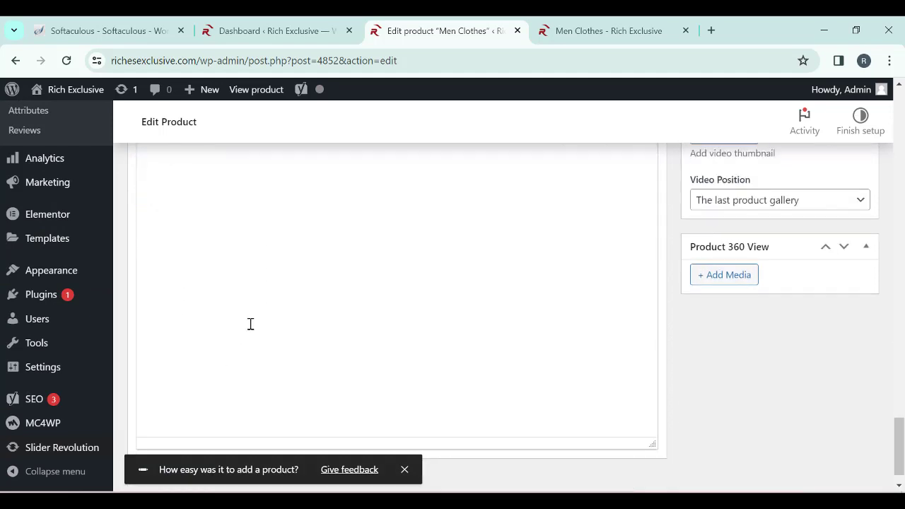
{"action": "scroll", "coordinate": [244, 314], "scroll_direction": "up", "scroll_amount": 1}
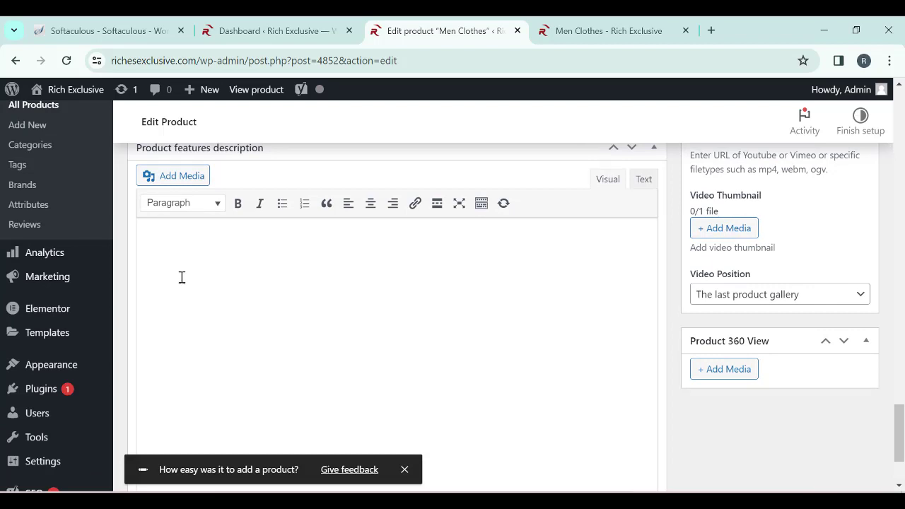
{"action": "scroll", "coordinate": [182, 277], "scroll_direction": "up", "scroll_amount": 3}
{"action": "scroll", "coordinate": [182, 297], "scroll_direction": "up", "scroll_amount": 2}
{"action": "scroll", "coordinate": [141, 273], "scroll_direction": "down", "scroll_amount": 2}
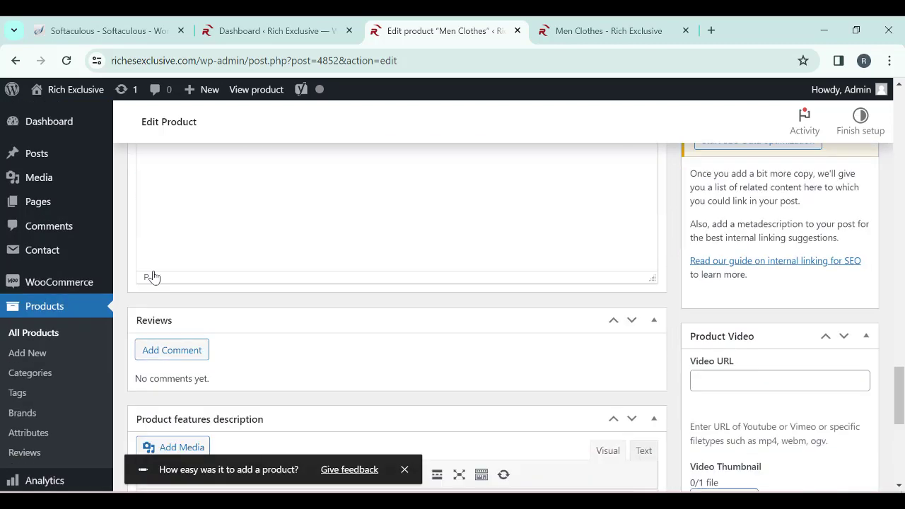
{"action": "scroll", "coordinate": [152, 277], "scroll_direction": "down", "scroll_amount": 3}
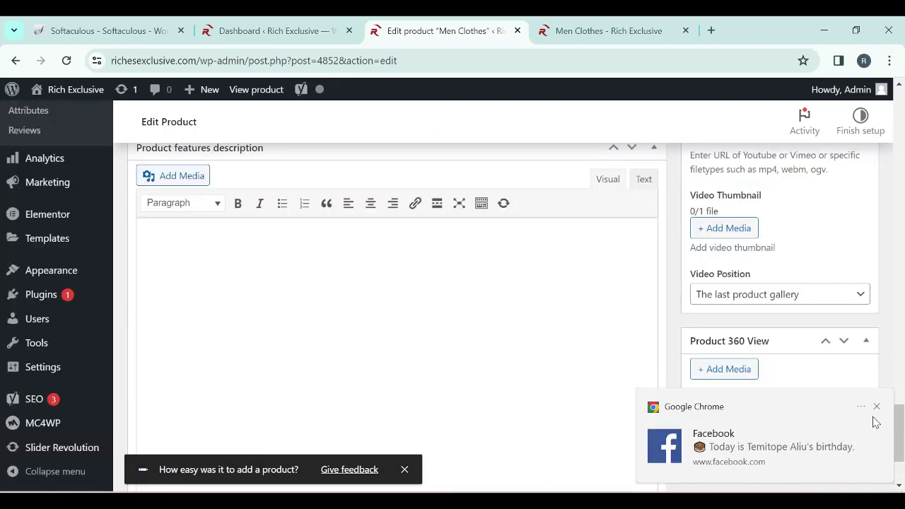
{"action": "left_click", "coordinate": [877, 406]}
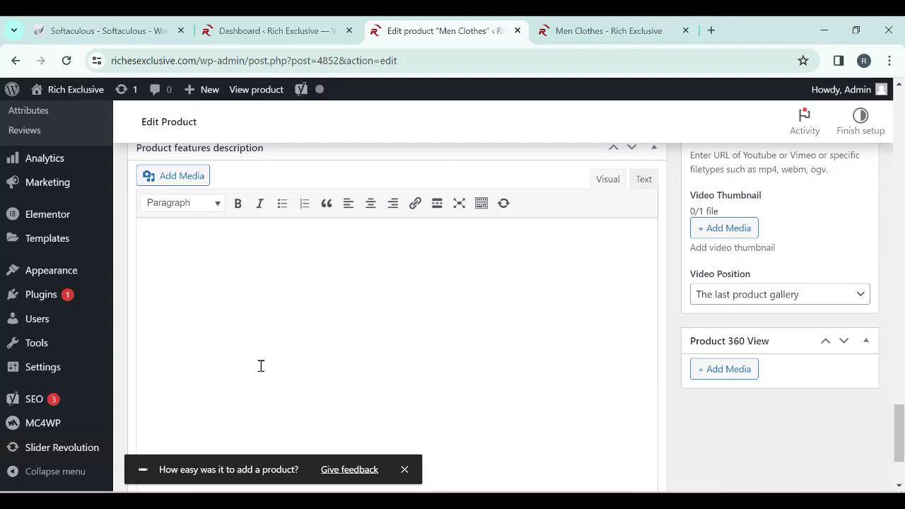